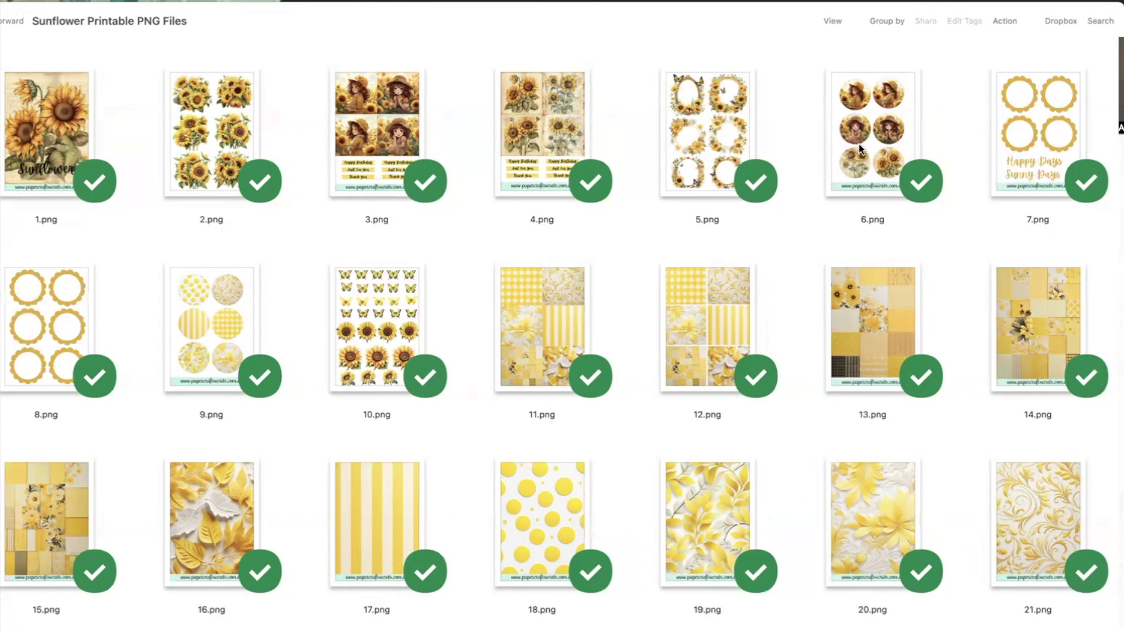
Preview 6.png in the Sunflower Printable PNG Files folder and start a new project in Cricut Design Space.
click(858, 144)
key(space)
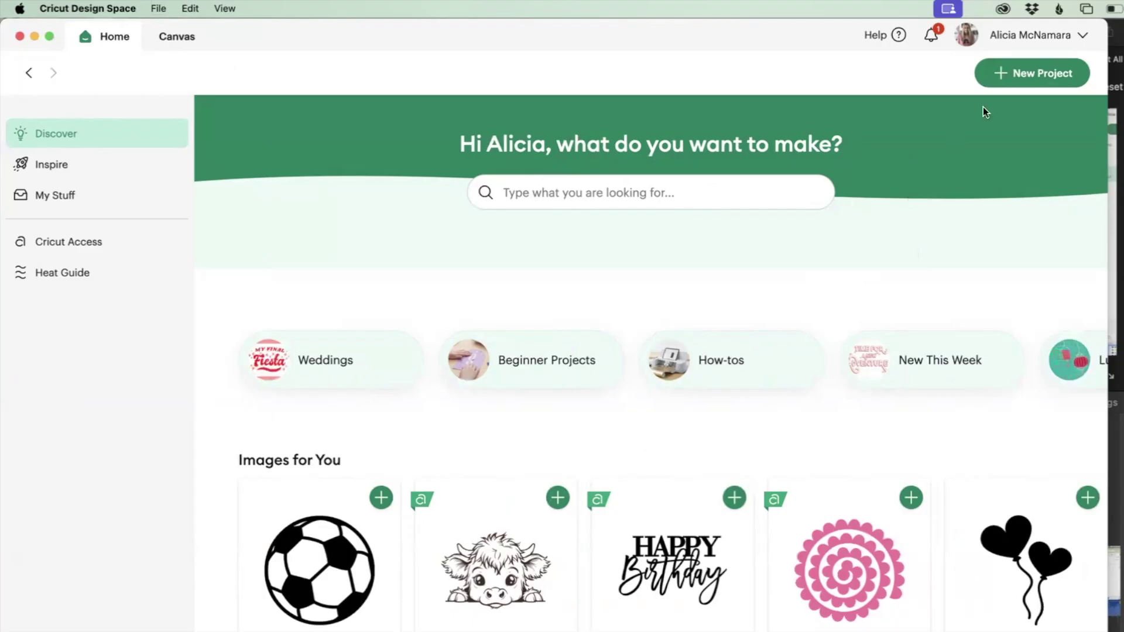
click(1030, 75)
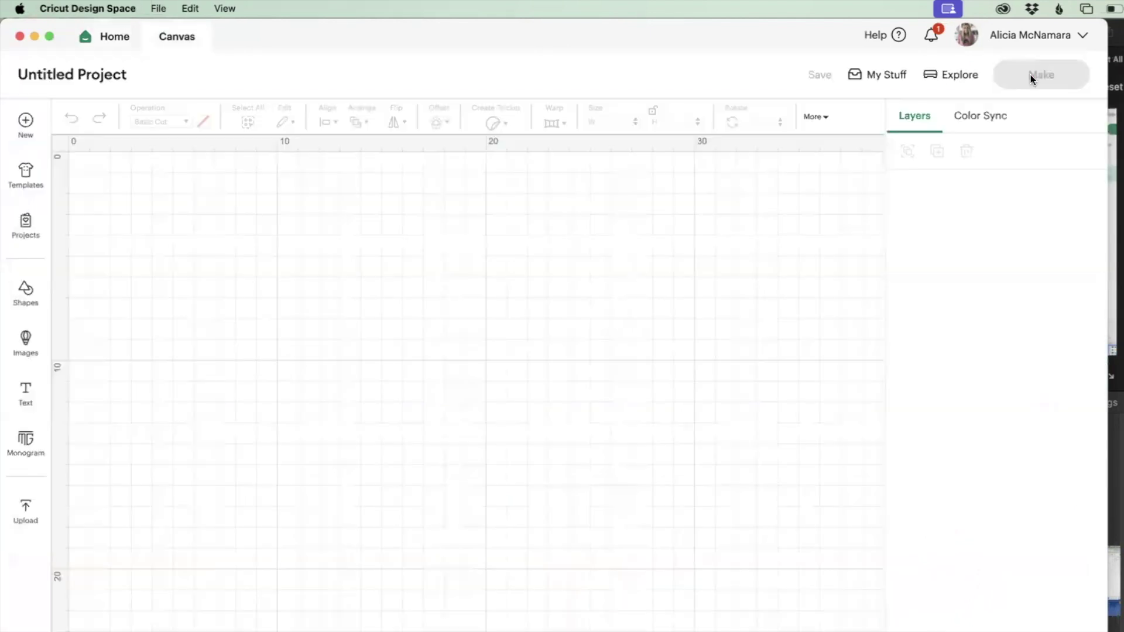
Load 6.png from the Sunflower Printable PNG Files folder as a new image upload.
click(25, 507)
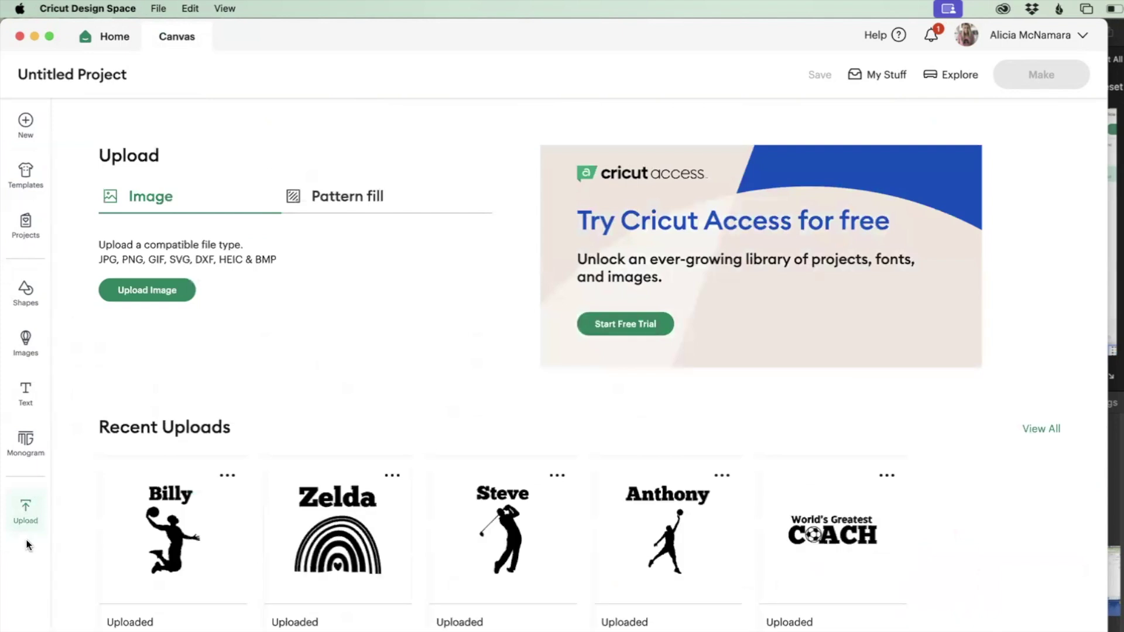
scroll(243, 474, down, 1)
scroll(243, 474, up, 1)
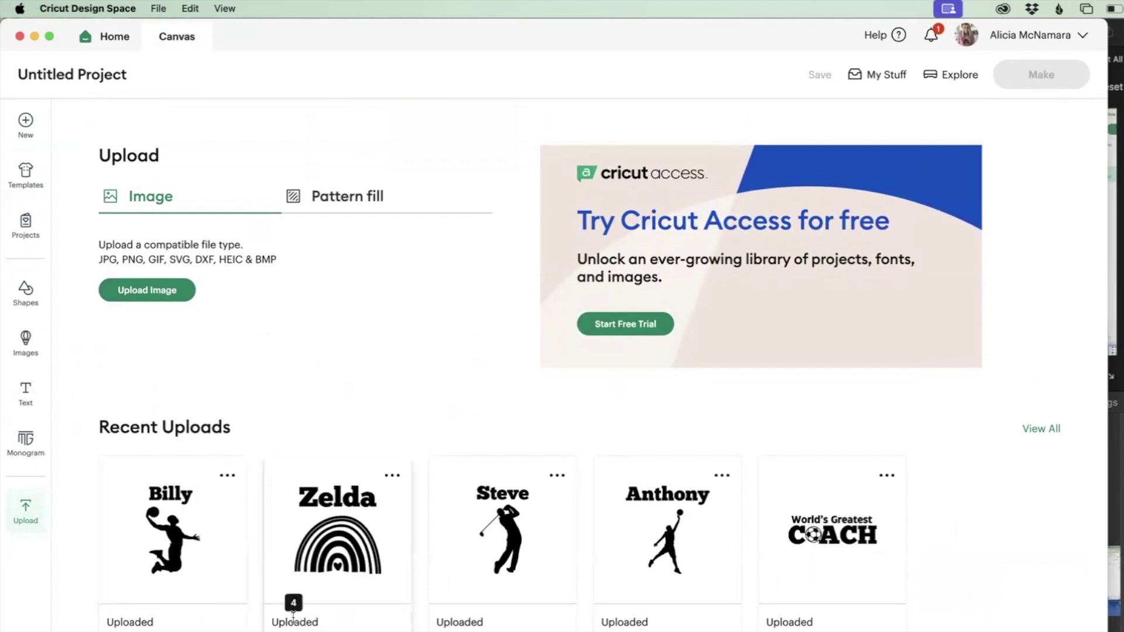
scroll(293, 614, down, 7)
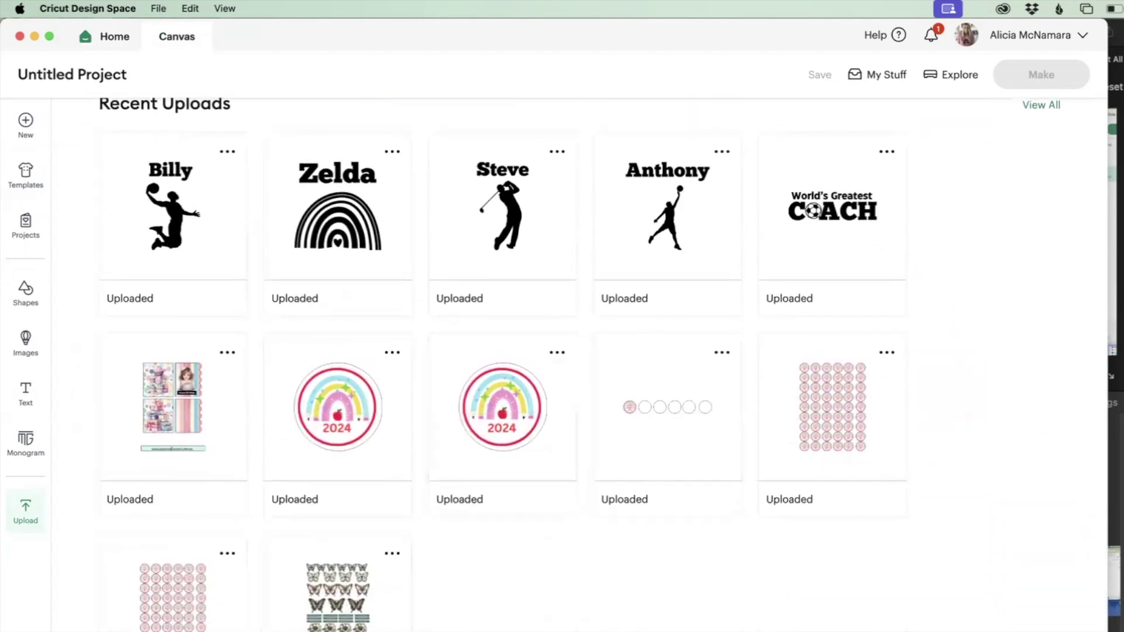
scroll(351, 615, up, 7)
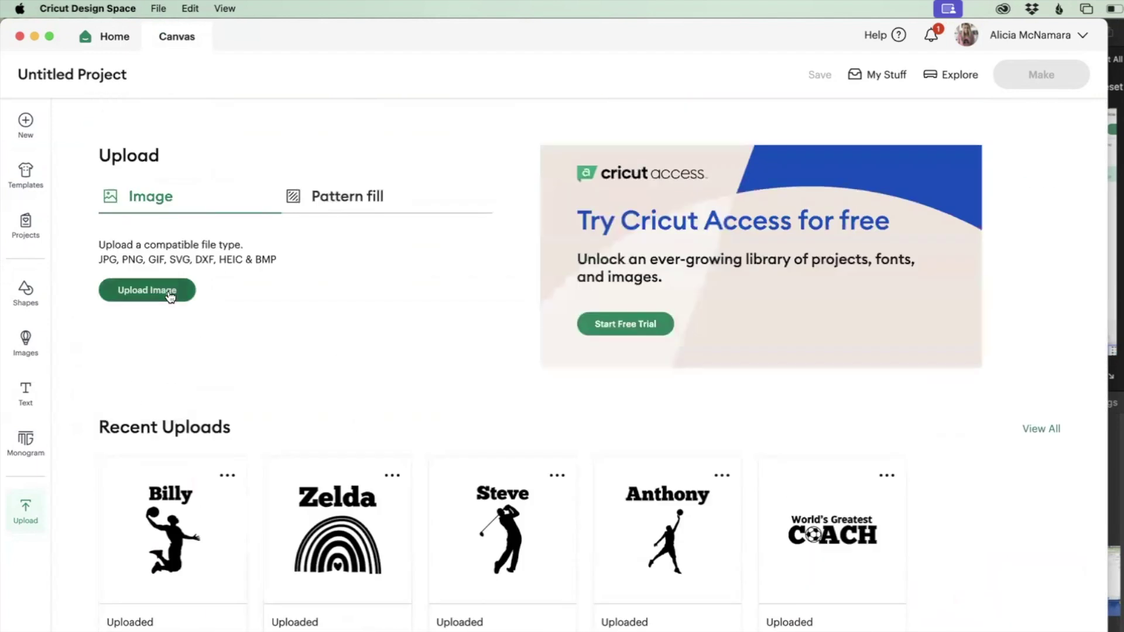
click(170, 292)
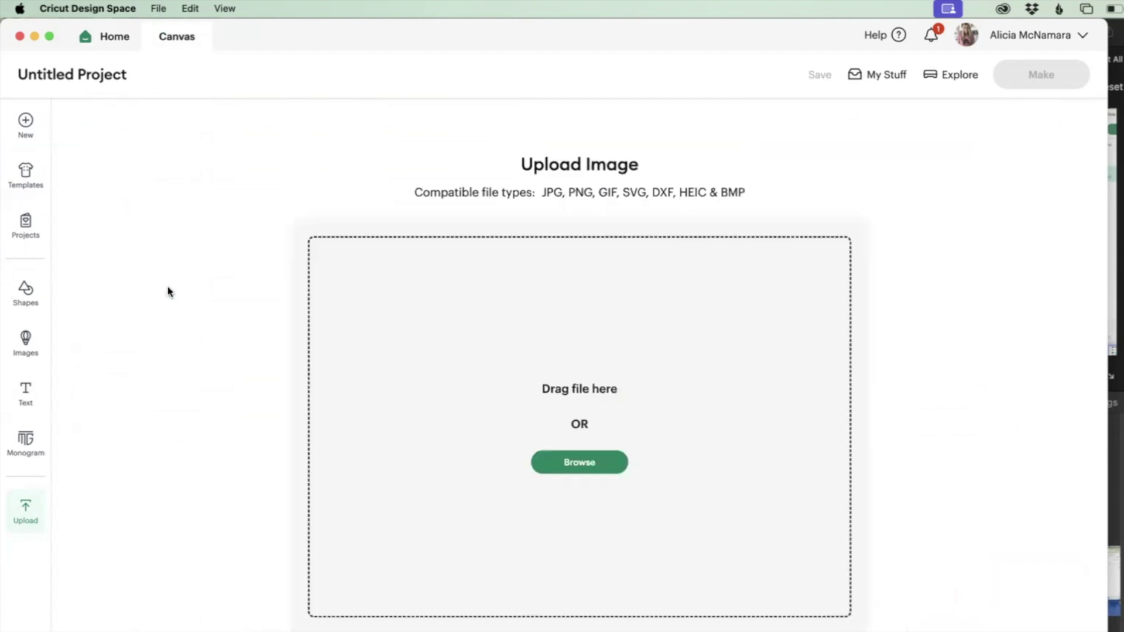
click(577, 464)
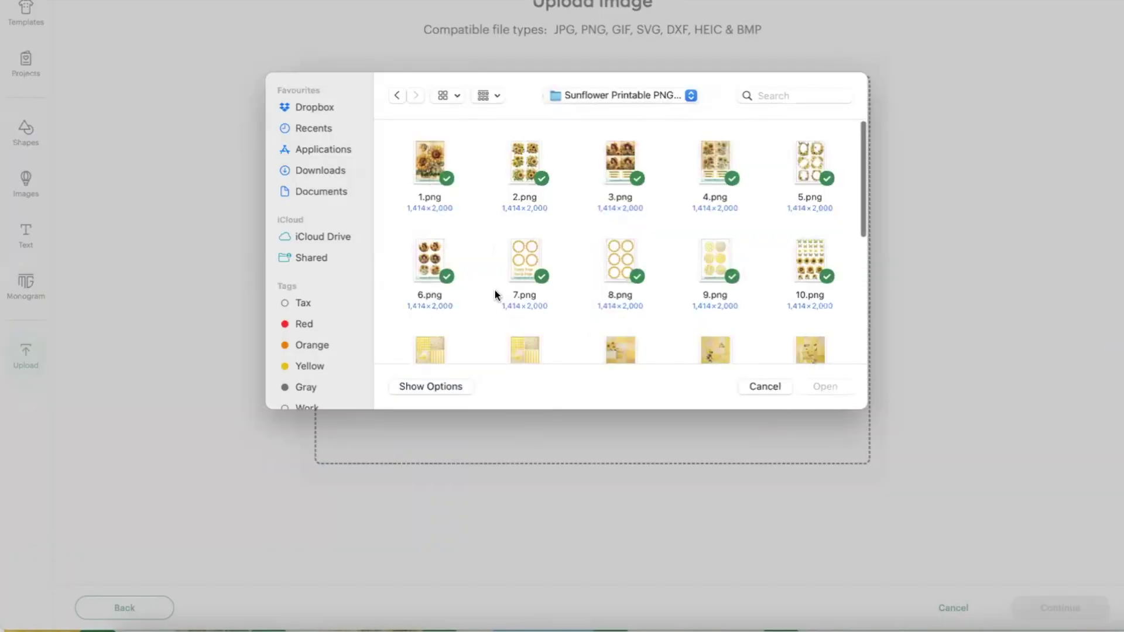
click(424, 272)
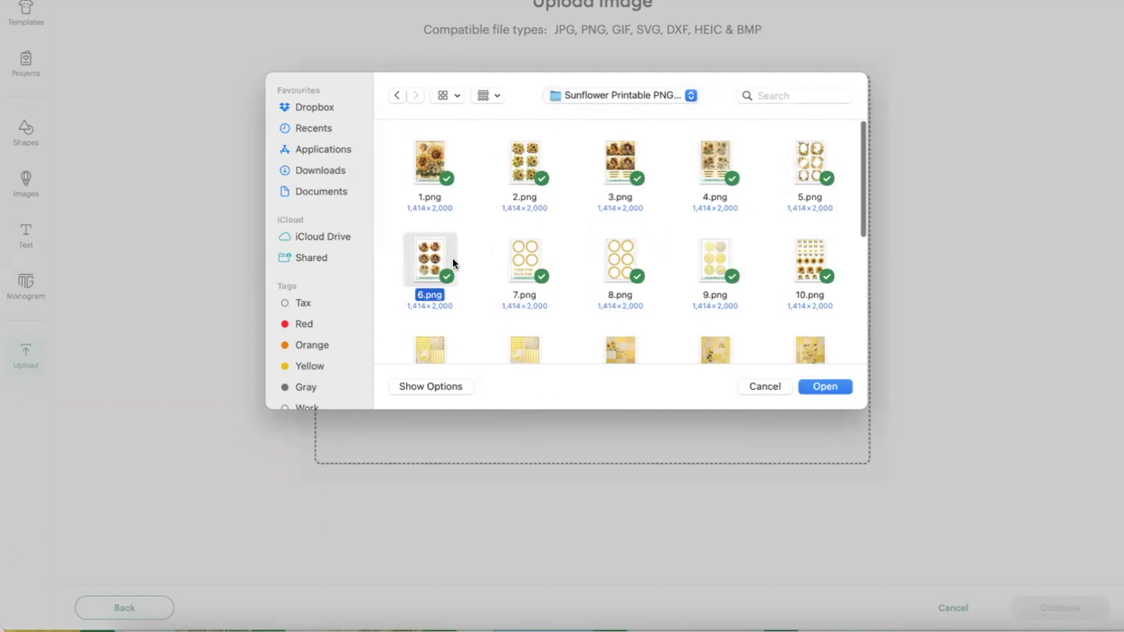
click(825, 386)
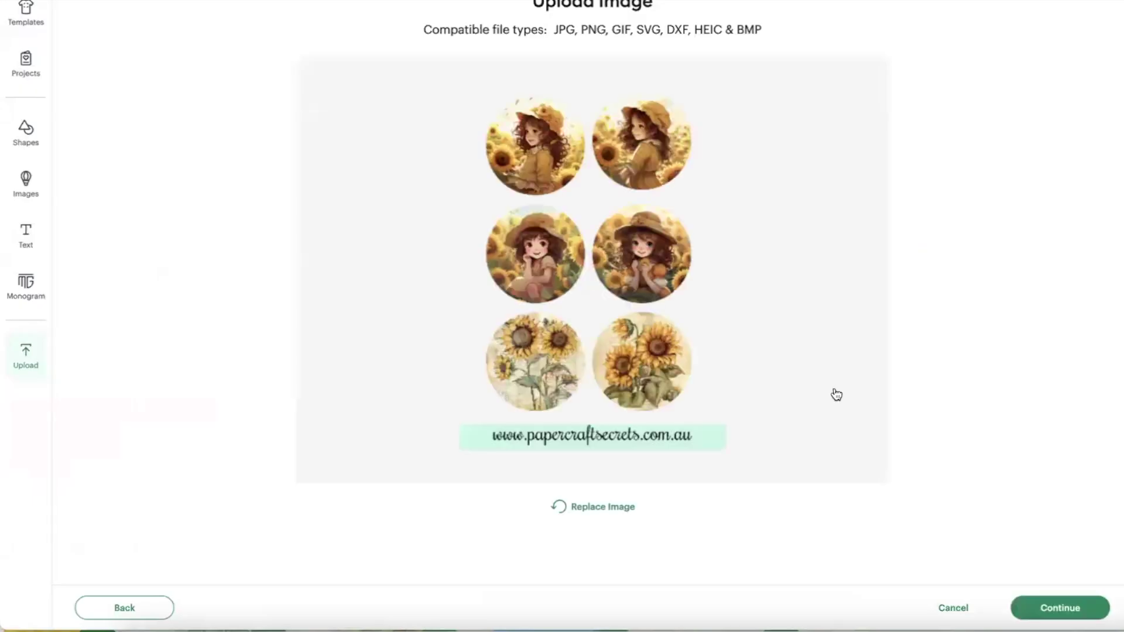
Upload the sunflower sheet as a Flat Graphic without removing any background, keeping the image name 6.
click(1043, 606)
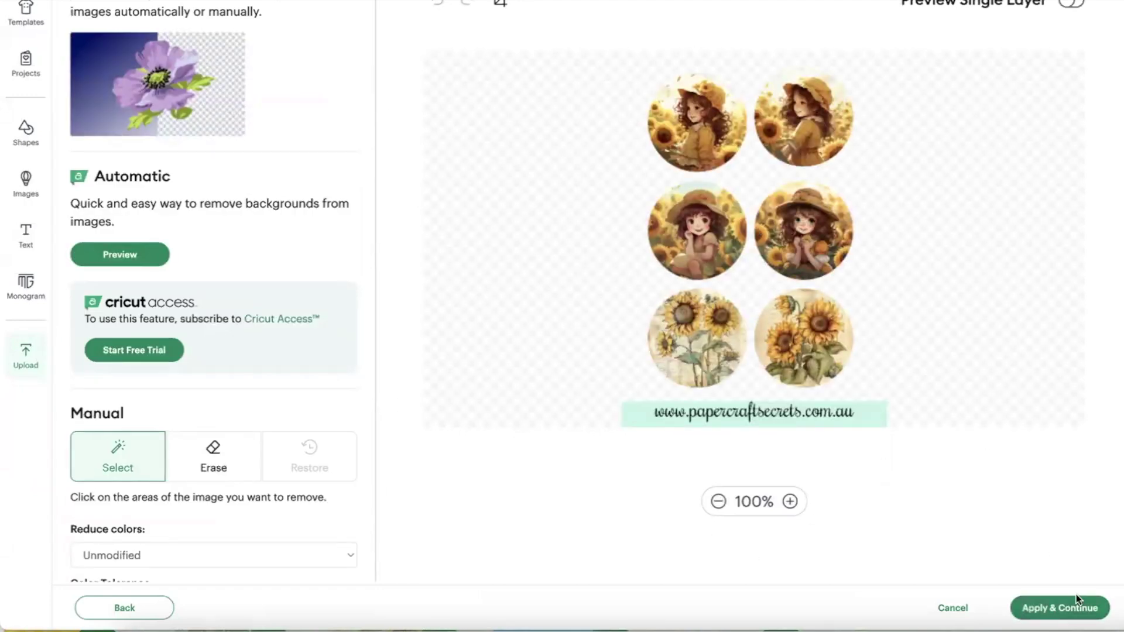
click(1069, 612)
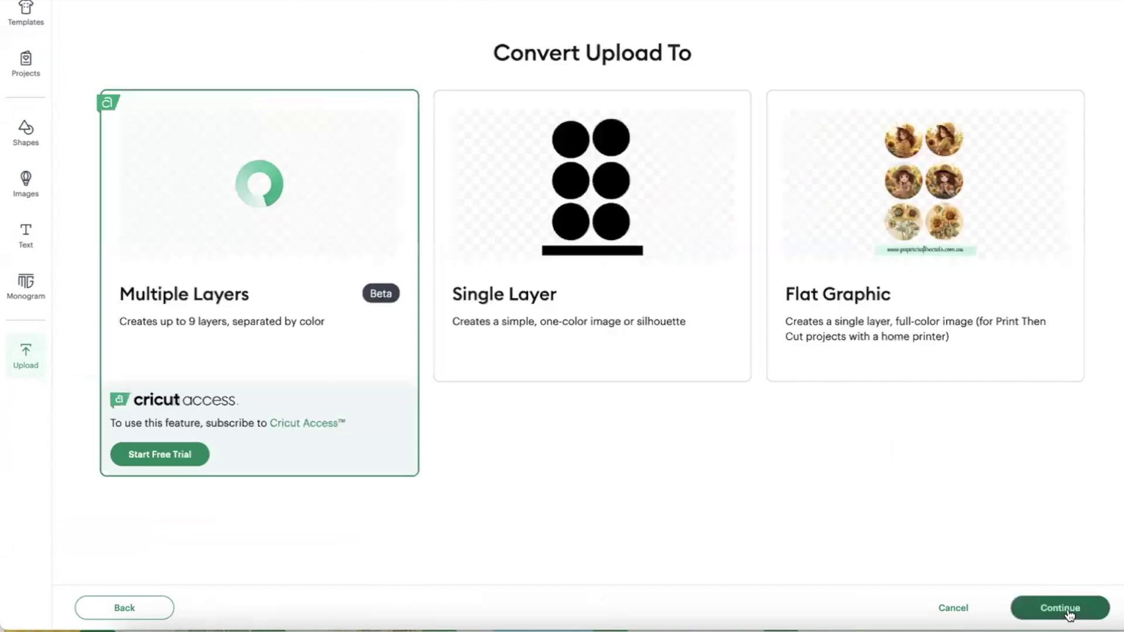
click(917, 200)
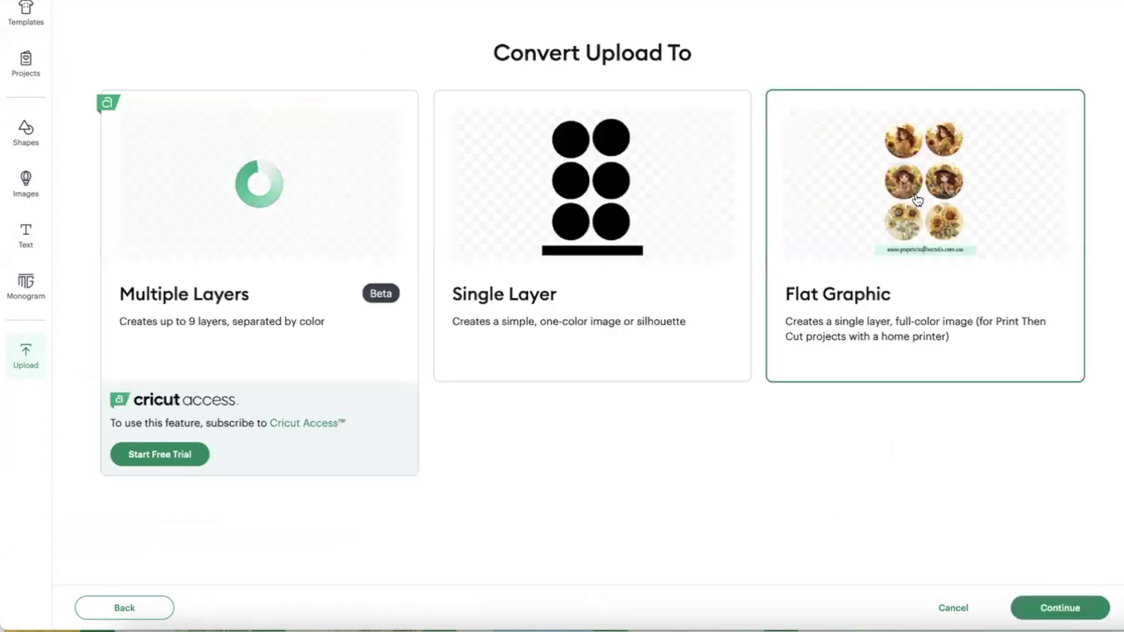
click(1062, 609)
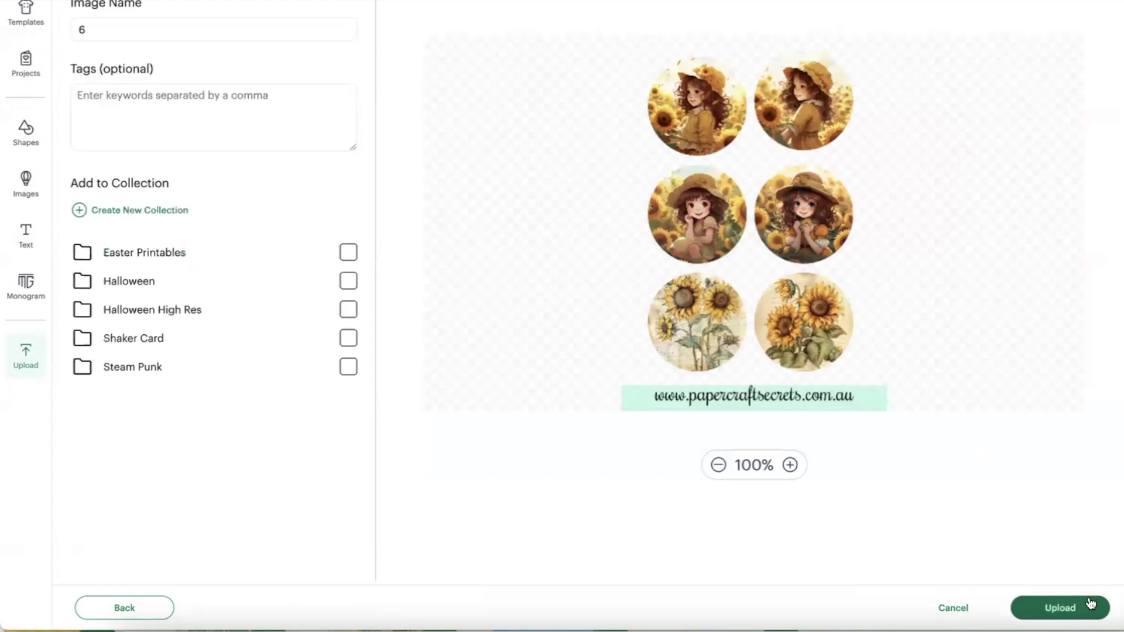
click(1078, 608)
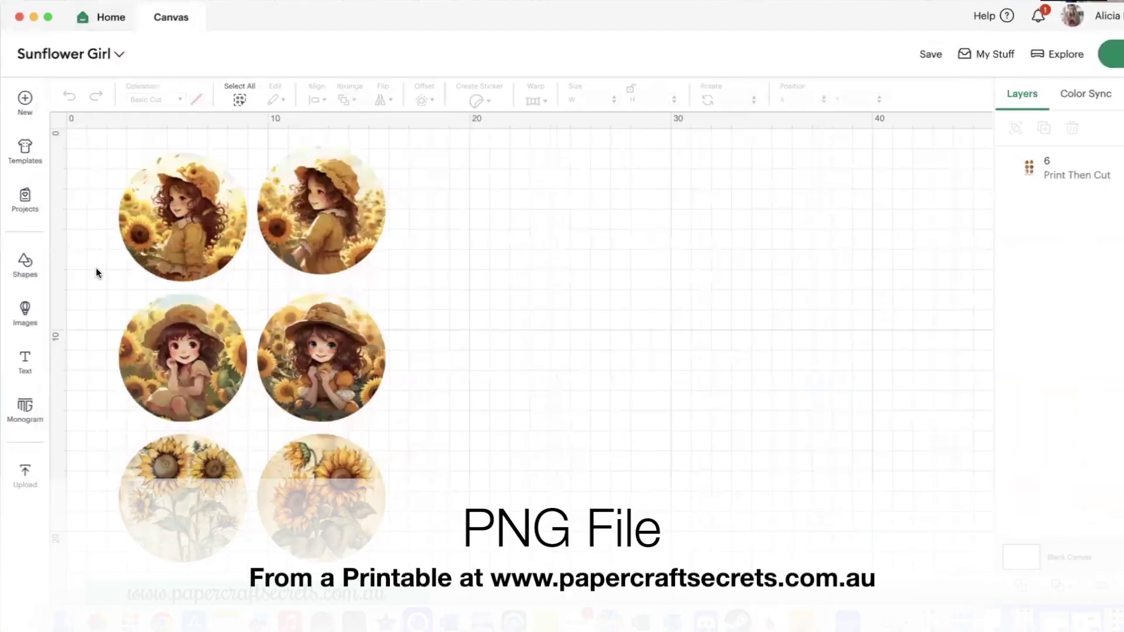
scroll(513, 434, down, 2)
scroll(513, 435, up, 2)
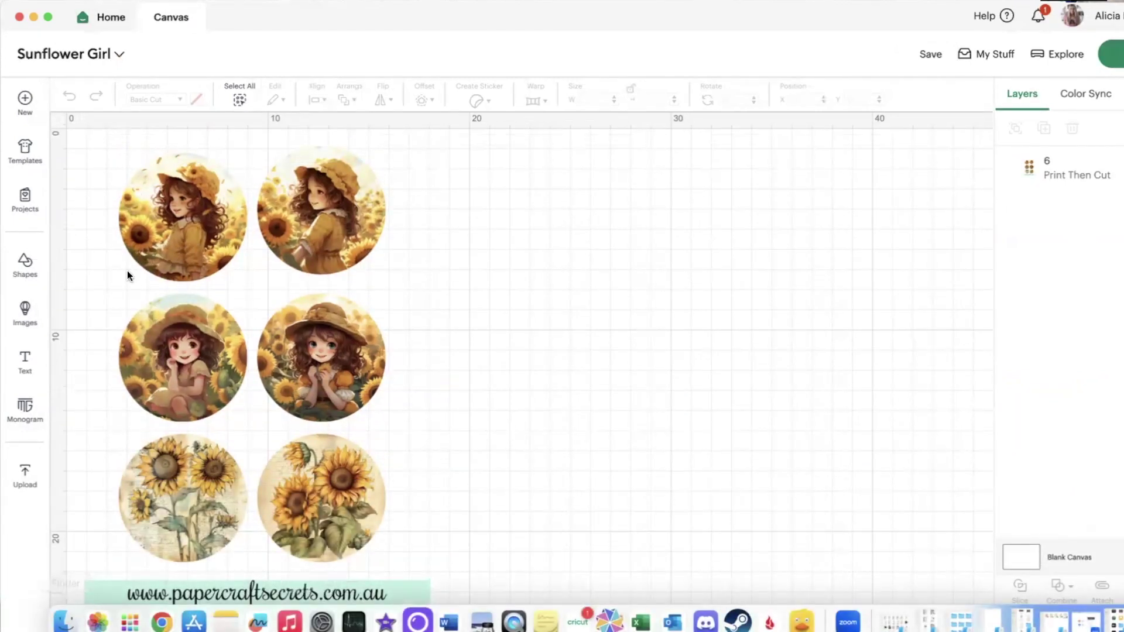
click(273, 224)
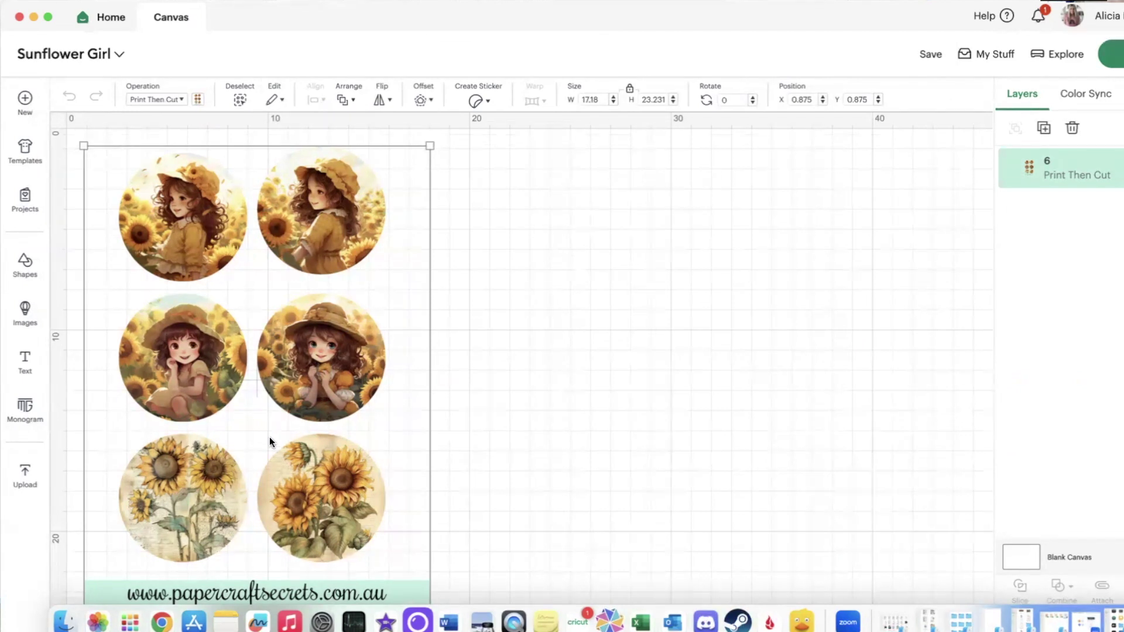
scroll(286, 413, down, 2)
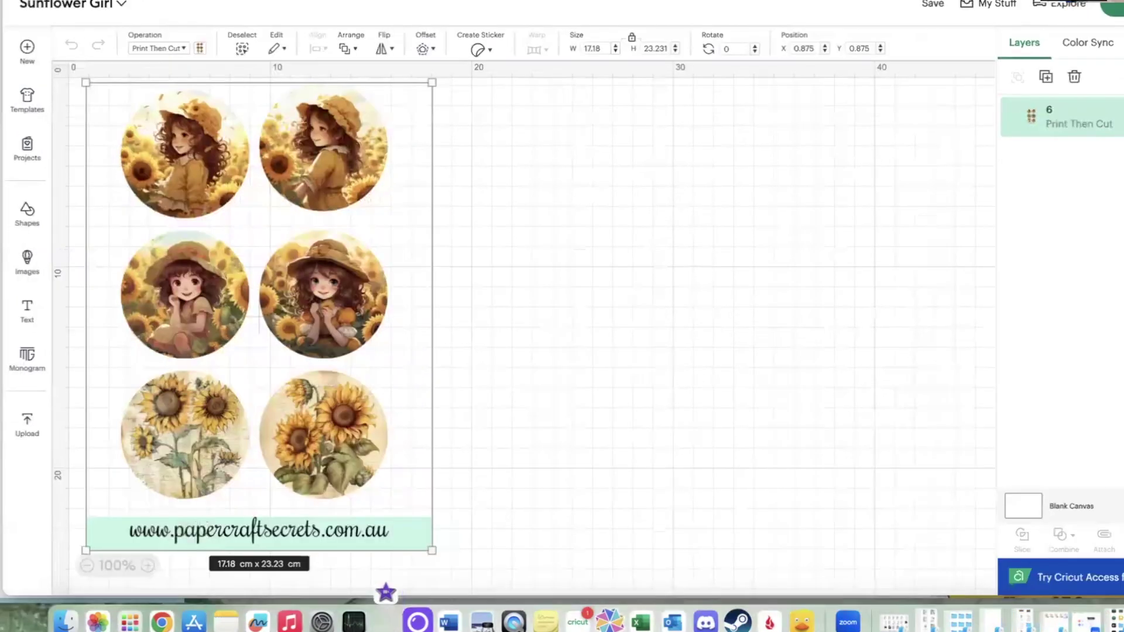
scroll(92, 236, up, 2)
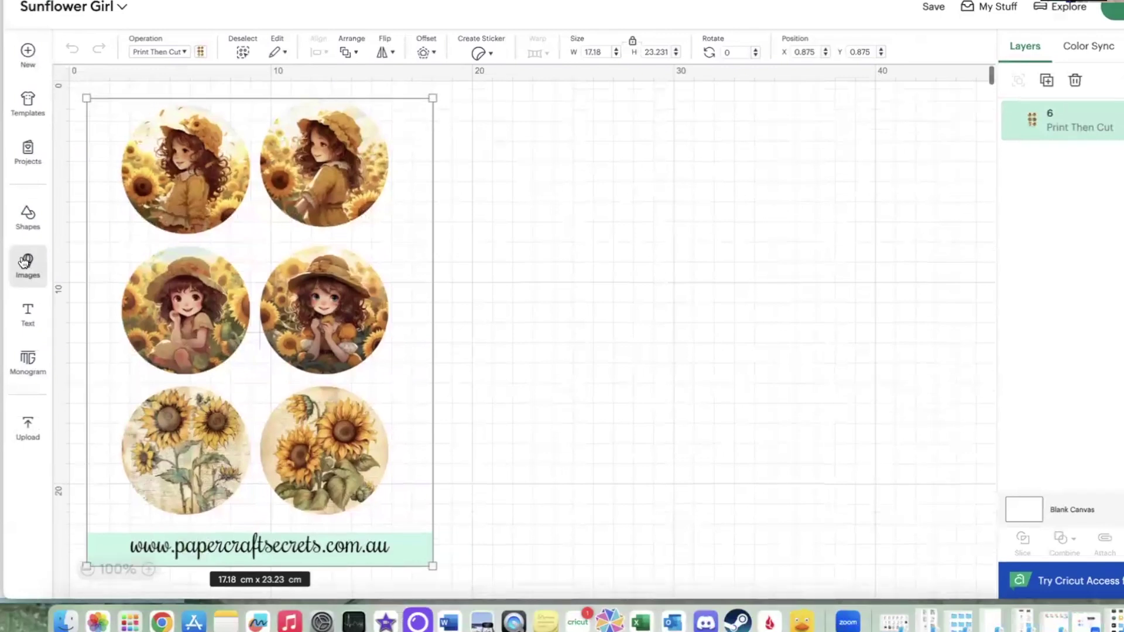
Add a square shape and stretch it to about 17.1 × 22 cm so it covers all six circle images.
click(34, 216)
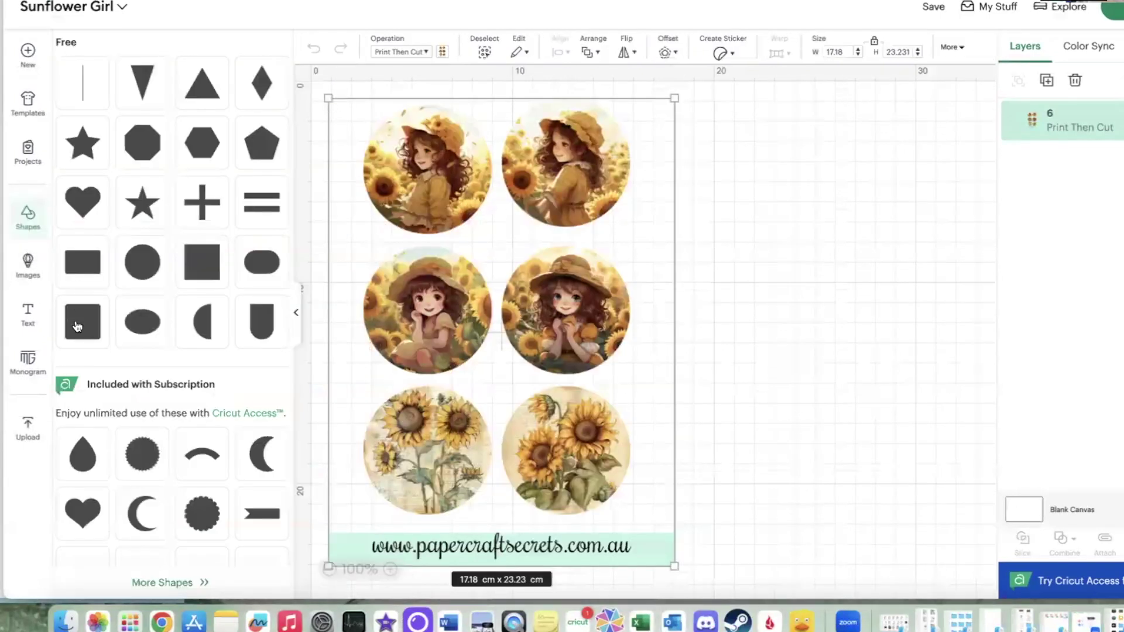
click(199, 275)
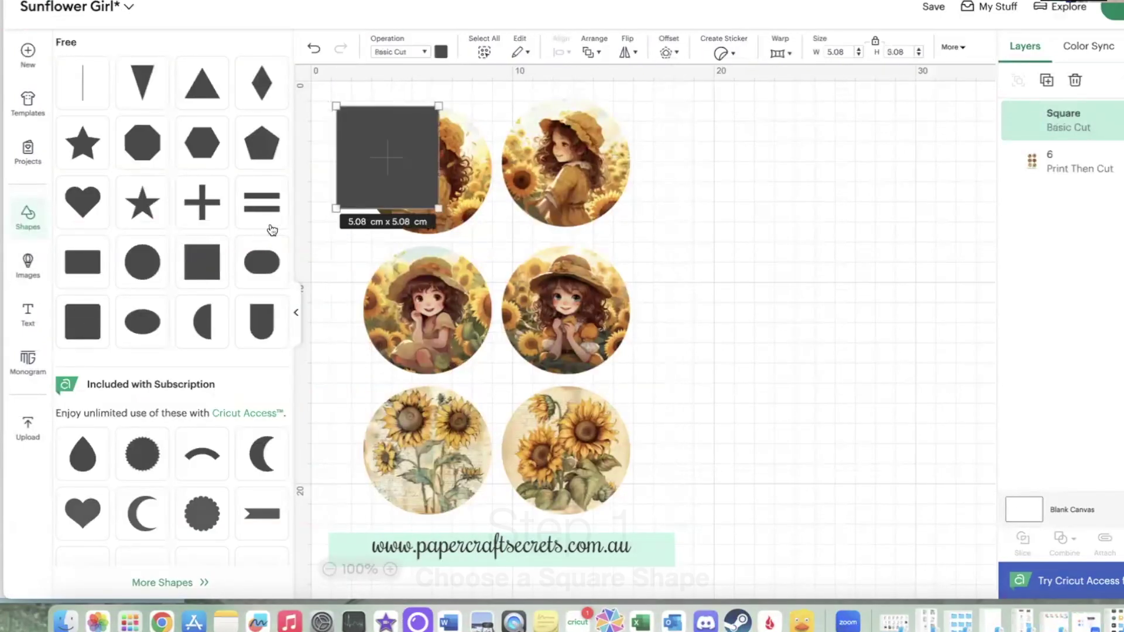
drag(436, 208, 663, 539)
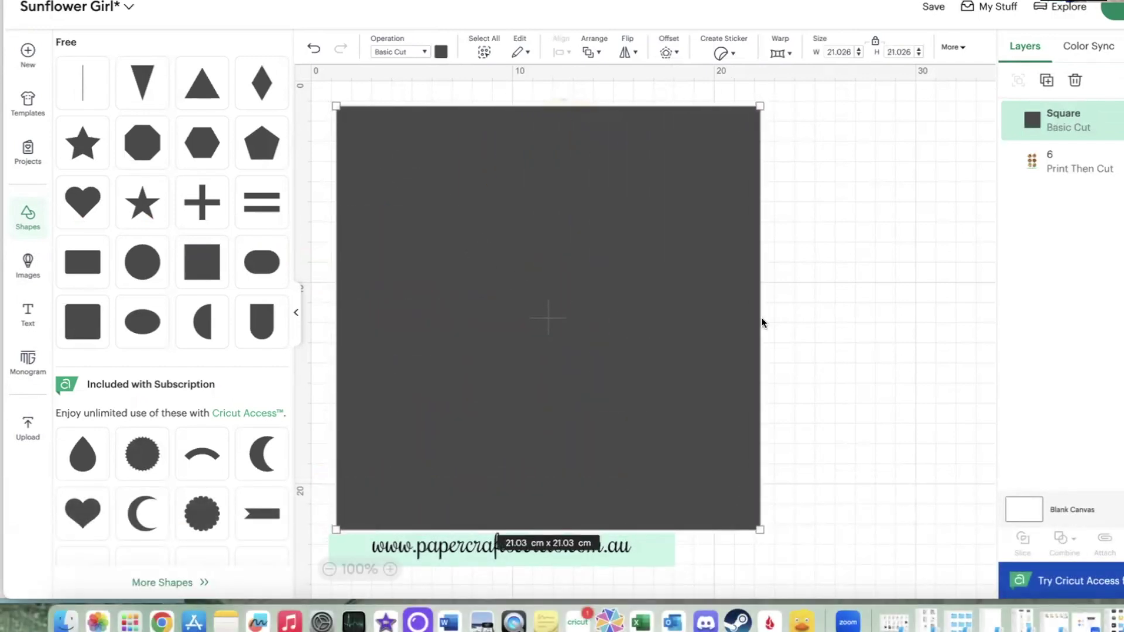
drag(757, 303, 673, 303)
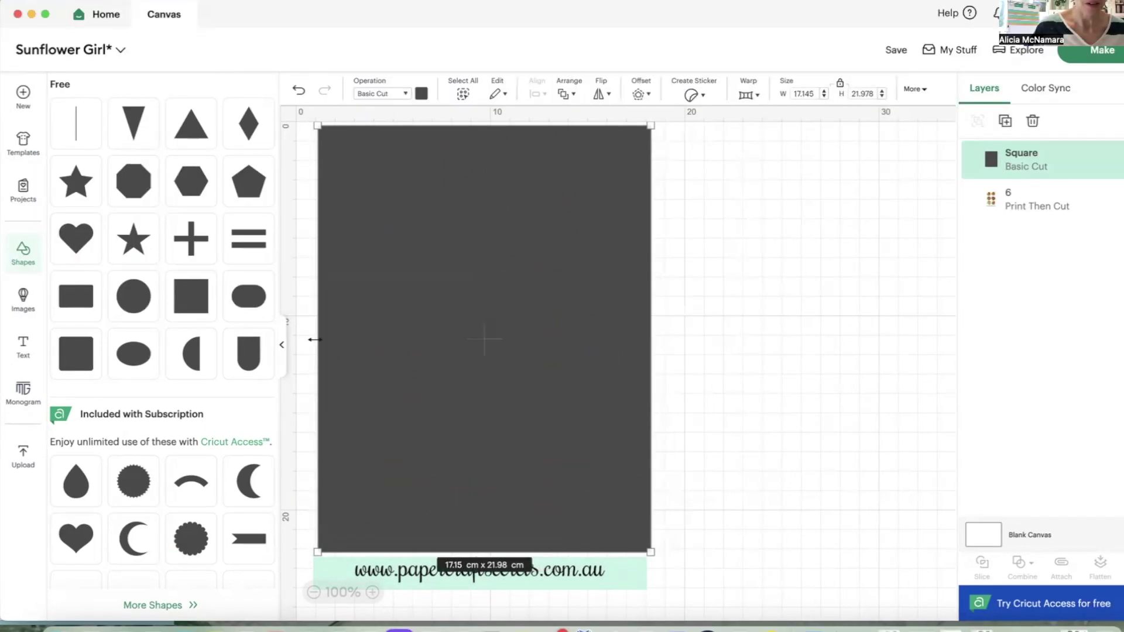
Select the square together with the sunflower sheet underneath and slice them.
click(722, 285)
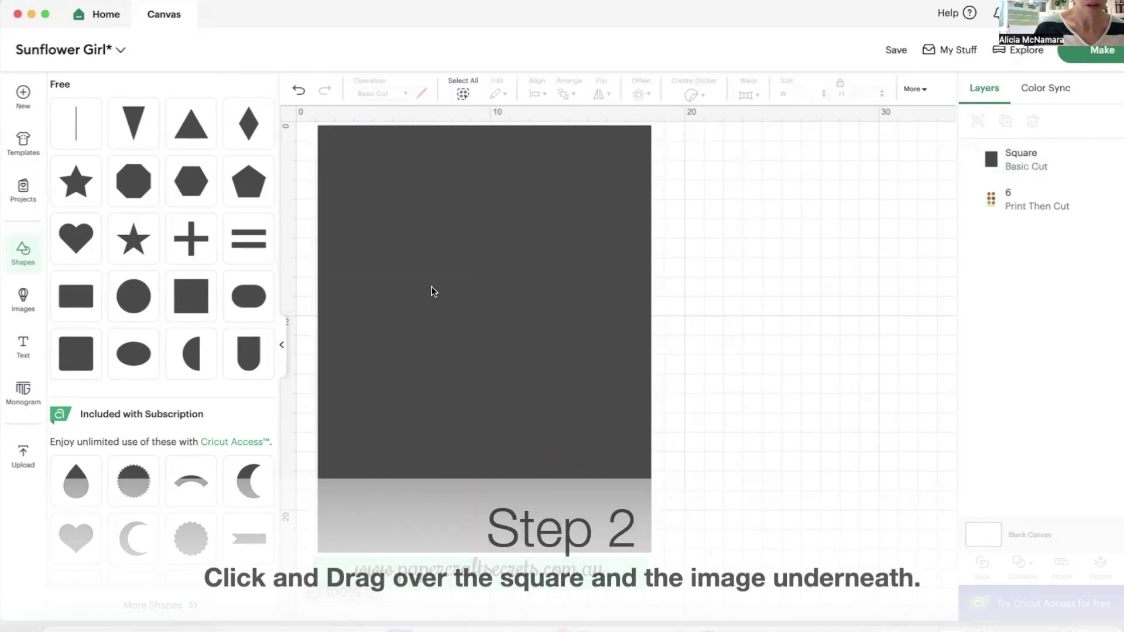
drag(338, 332, 560, 416)
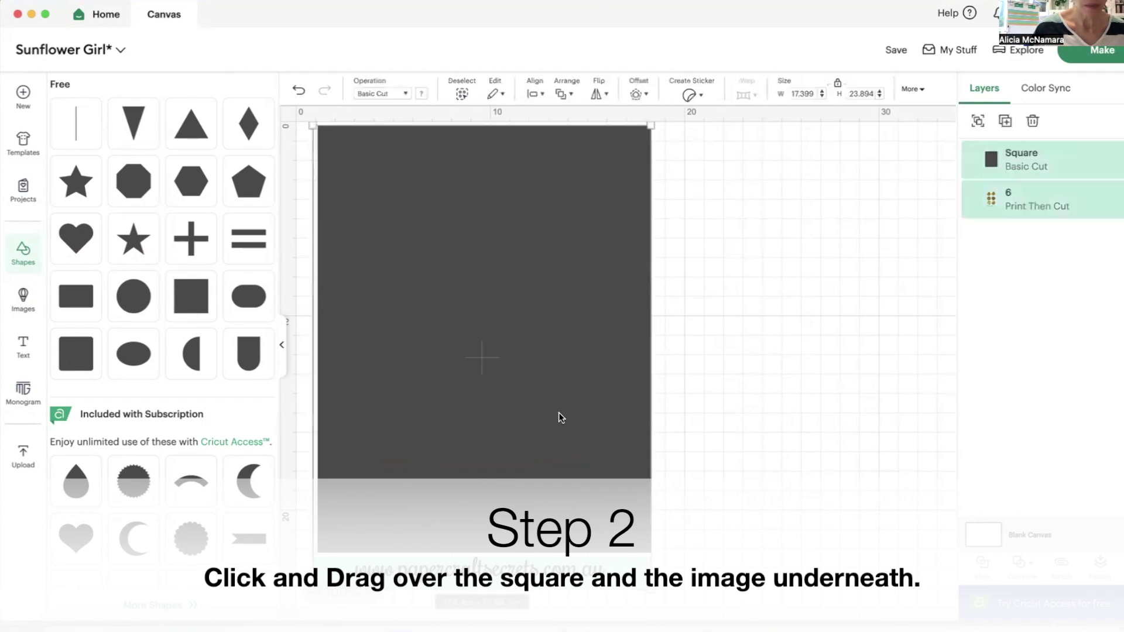
click(983, 565)
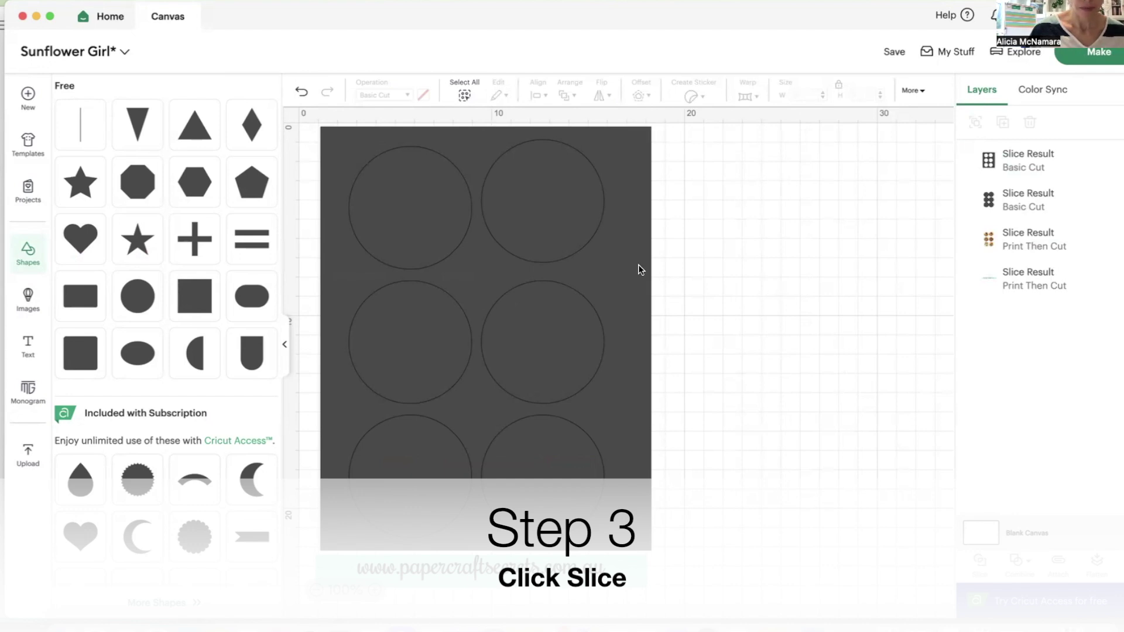
Move the sliced background rectangle with the circular holes aside and delete it.
click(604, 277)
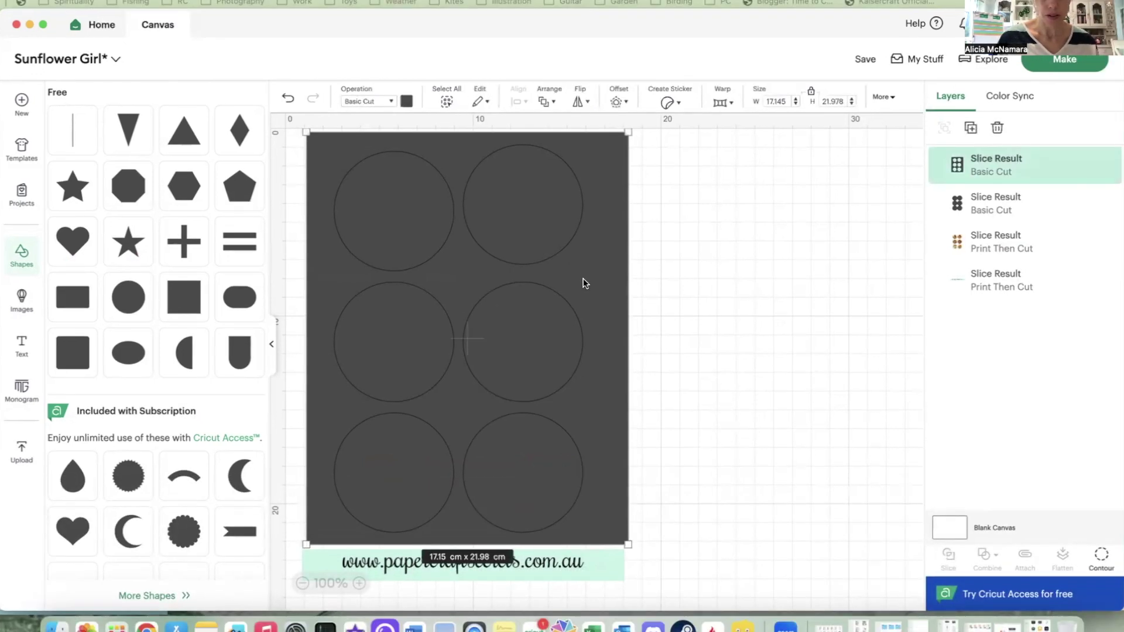
drag(583, 283, 712, 310)
key(Delete)
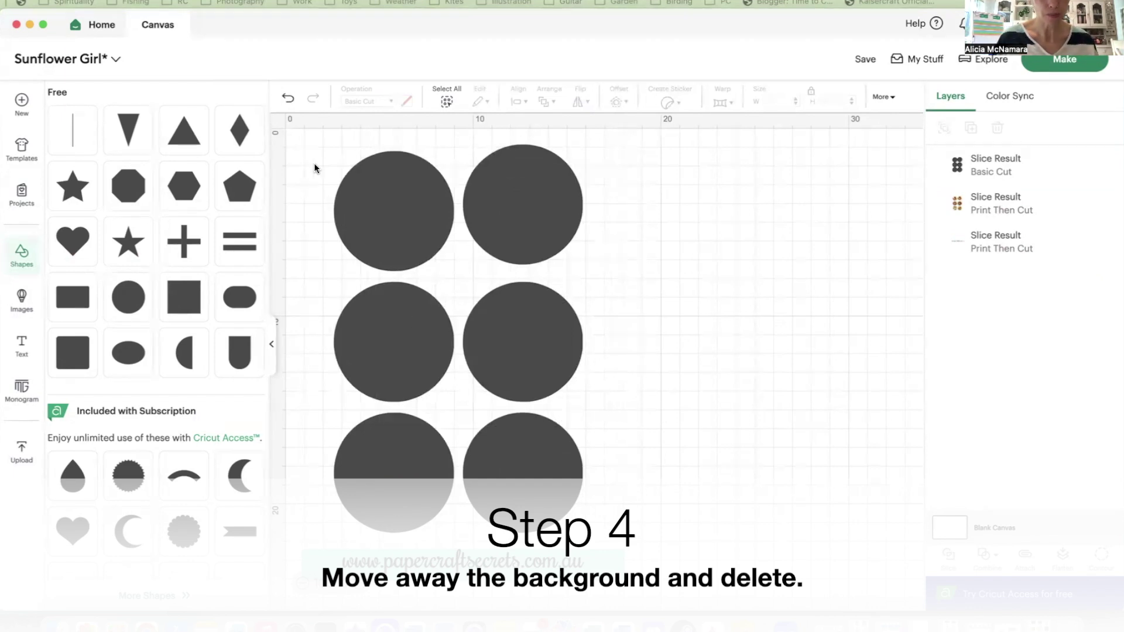
Hide all contours of the six-circle slice result so only the upper-right circle remains.
click(377, 183)
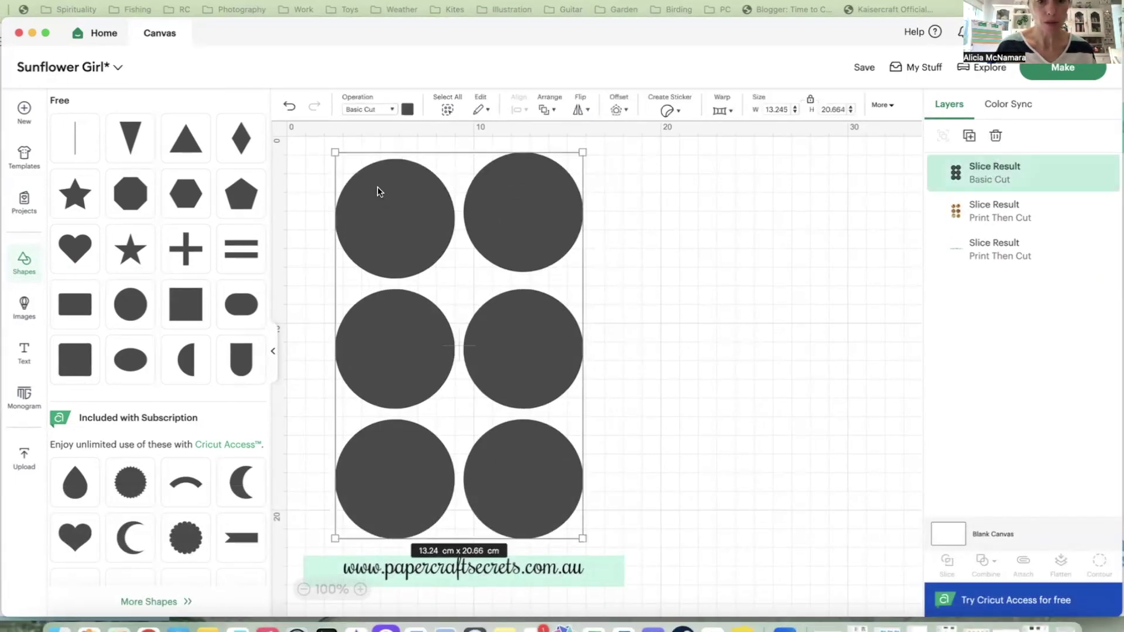
click(1094, 565)
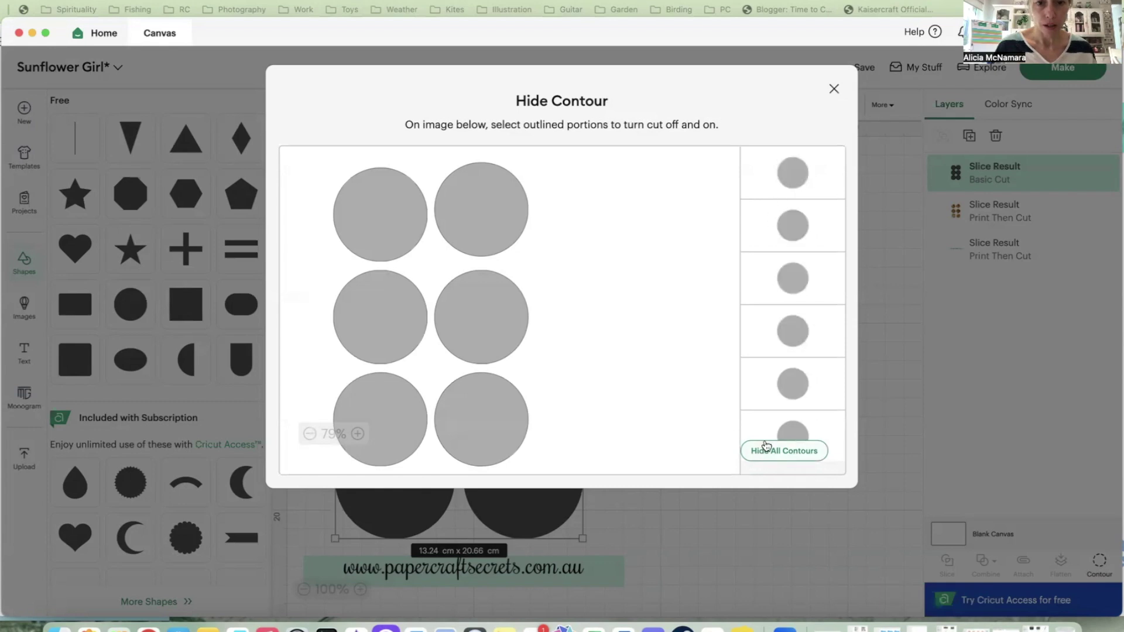
click(766, 446)
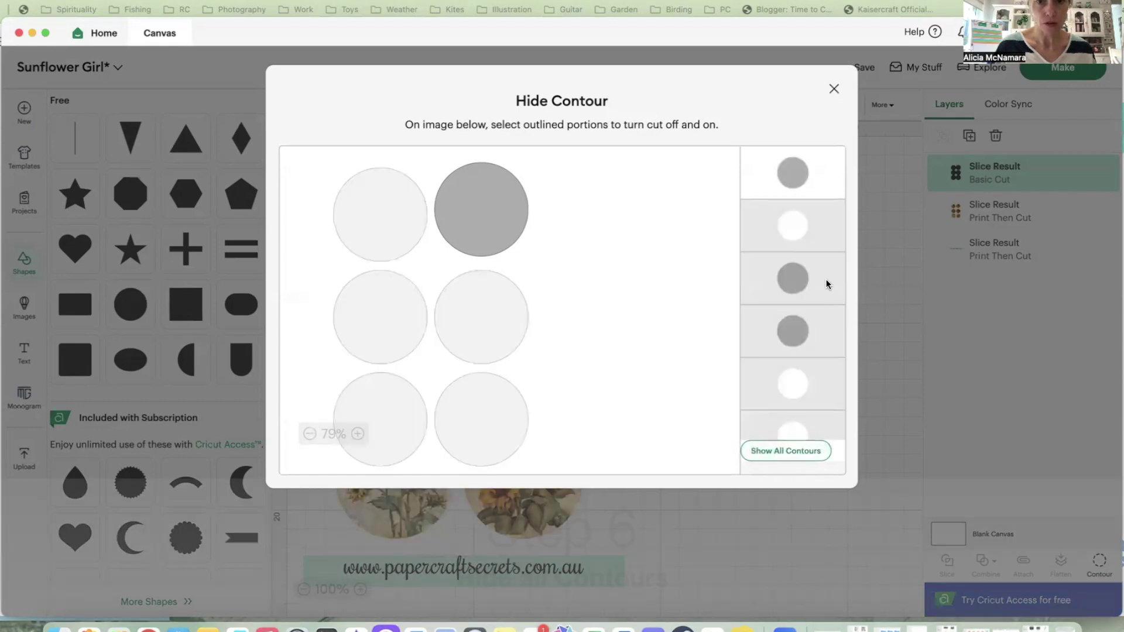
click(904, 237)
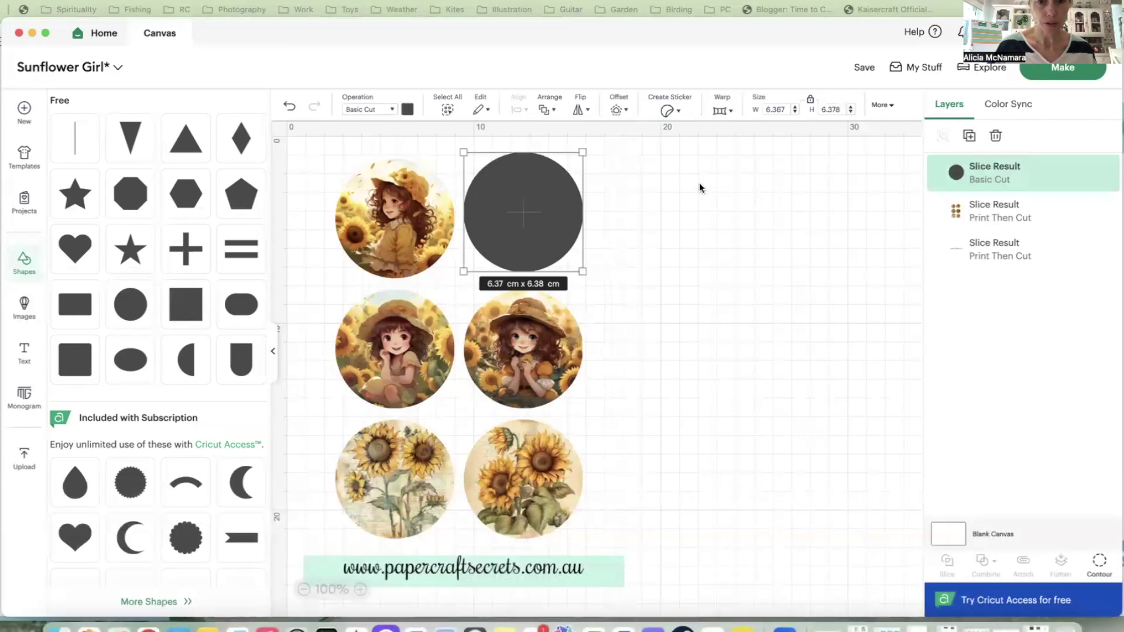
Select the remaining grey circle together with the sunflower sheet and slice them.
click(673, 194)
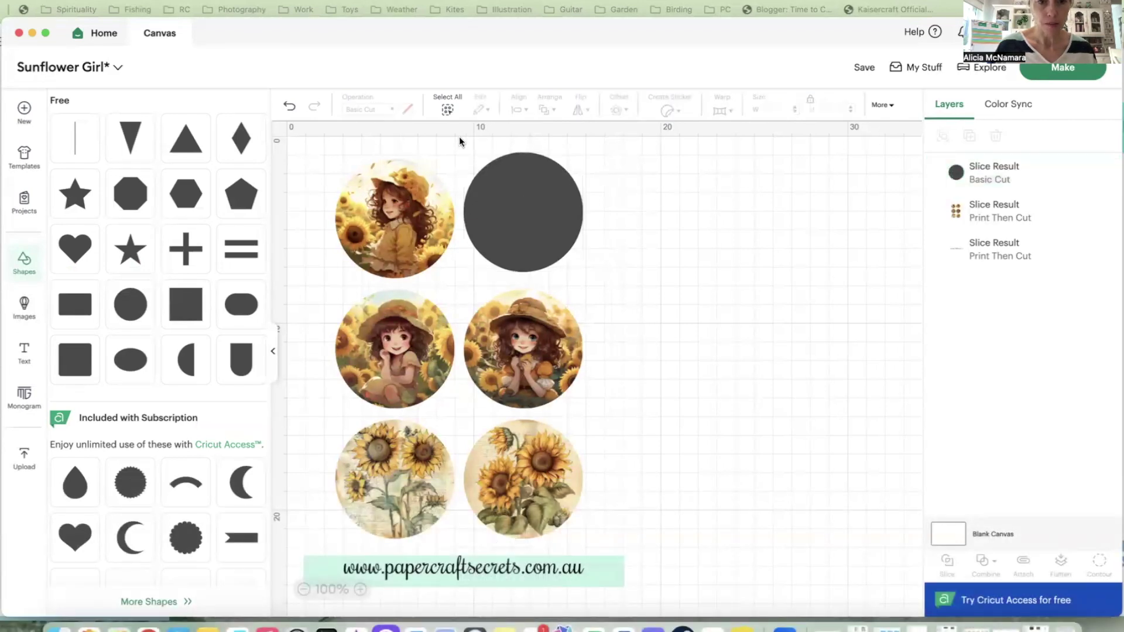
drag(459, 145, 587, 275)
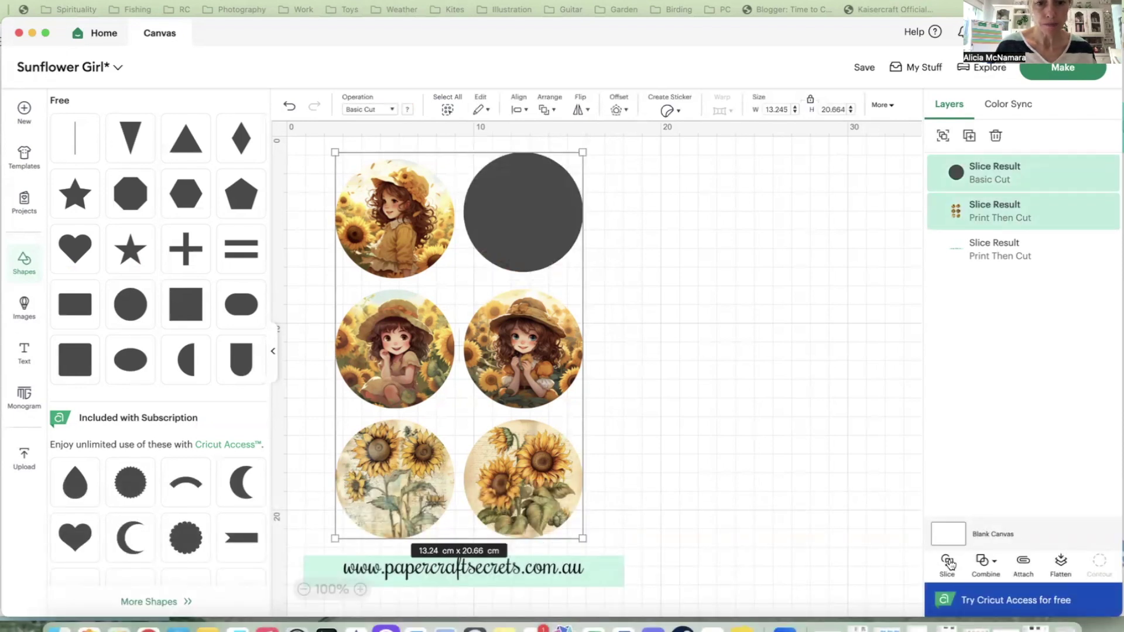
click(948, 562)
Separate the cut-out girl circle from the sheet, delete the leftover grey circle, and shift the remaining five circles slightly left.
drag(501, 201, 666, 213)
drag(576, 202, 658, 284)
click(708, 234)
key(Delete)
mouse_move(540, 350)
mouse_down()
mouse_move(489, 375)
mouse_move(516, 342)
mouse_move(525, 356)
mouse_up()
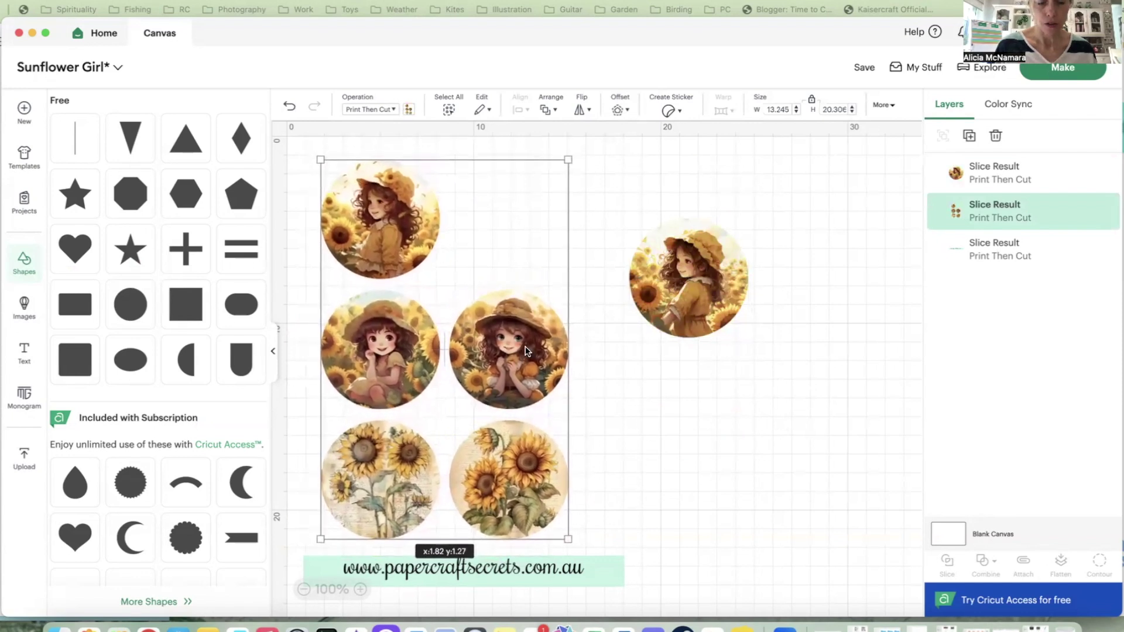
click(714, 281)
click(585, 582)
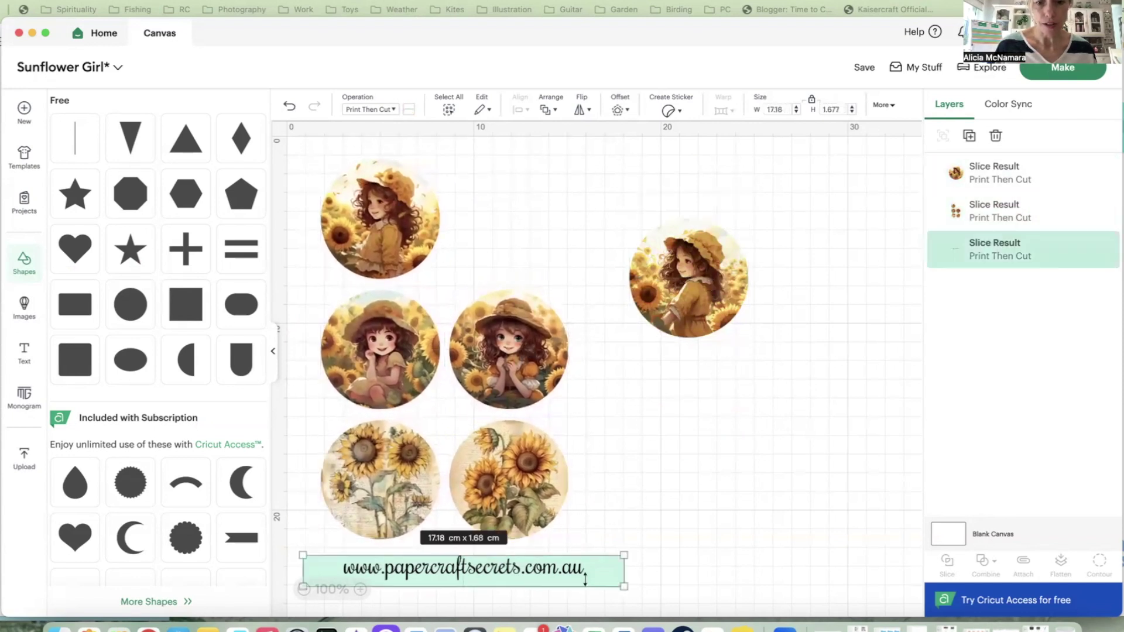
key(Delete)
Enlarge the separated girl circle to about 7.6 cm and place it to the upper right of the remaining five circles.
drag(692, 286, 737, 235)
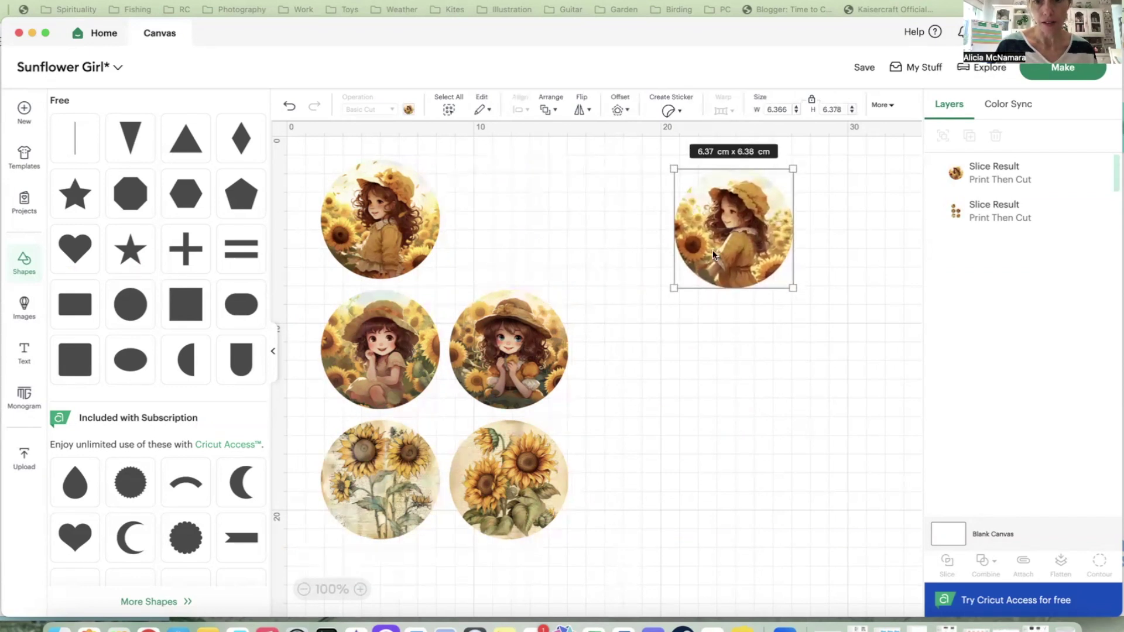
drag(674, 287, 644, 356)
drag(688, 313, 692, 310)
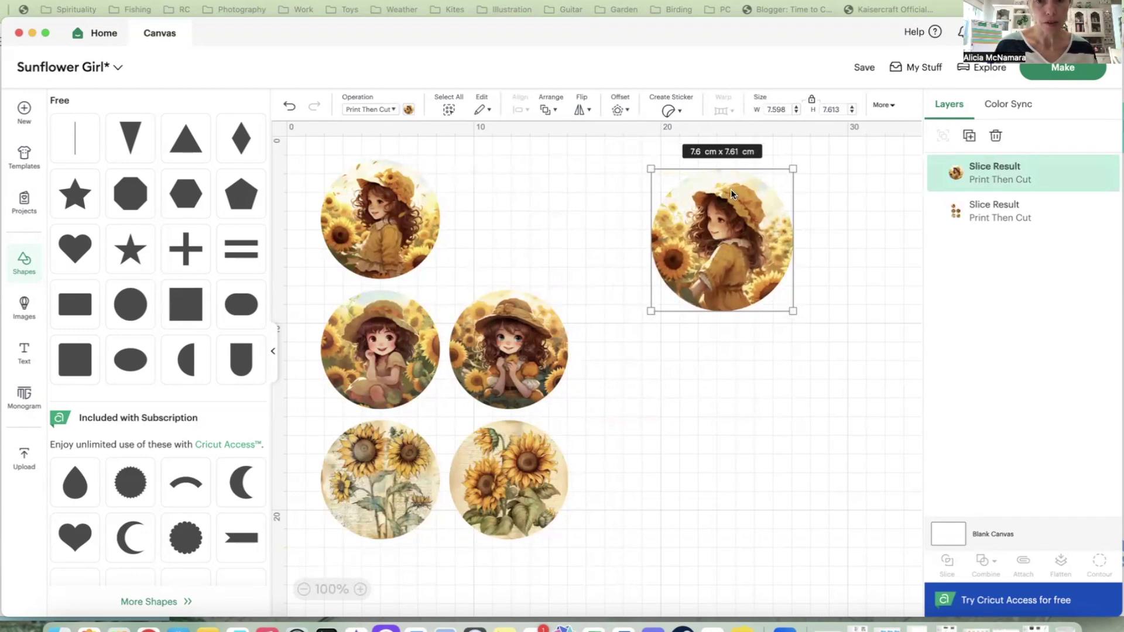
drag(731, 188, 683, 176)
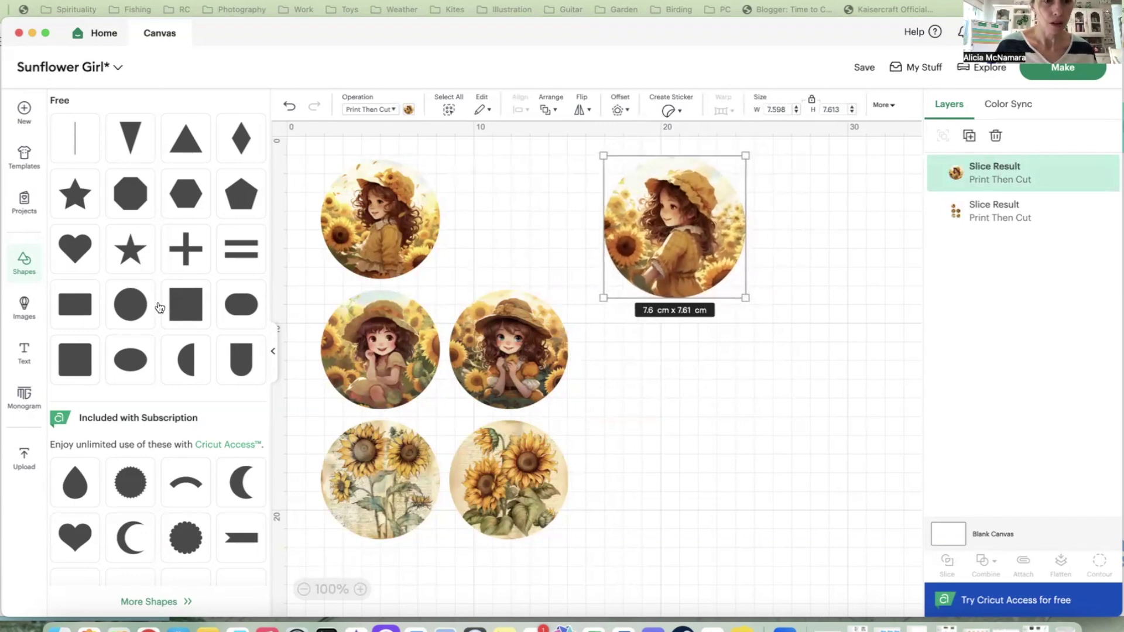
Add a square shape and stretch it to about 15.56 by 21.94 cm so it covers all five remaining circles.
click(183, 305)
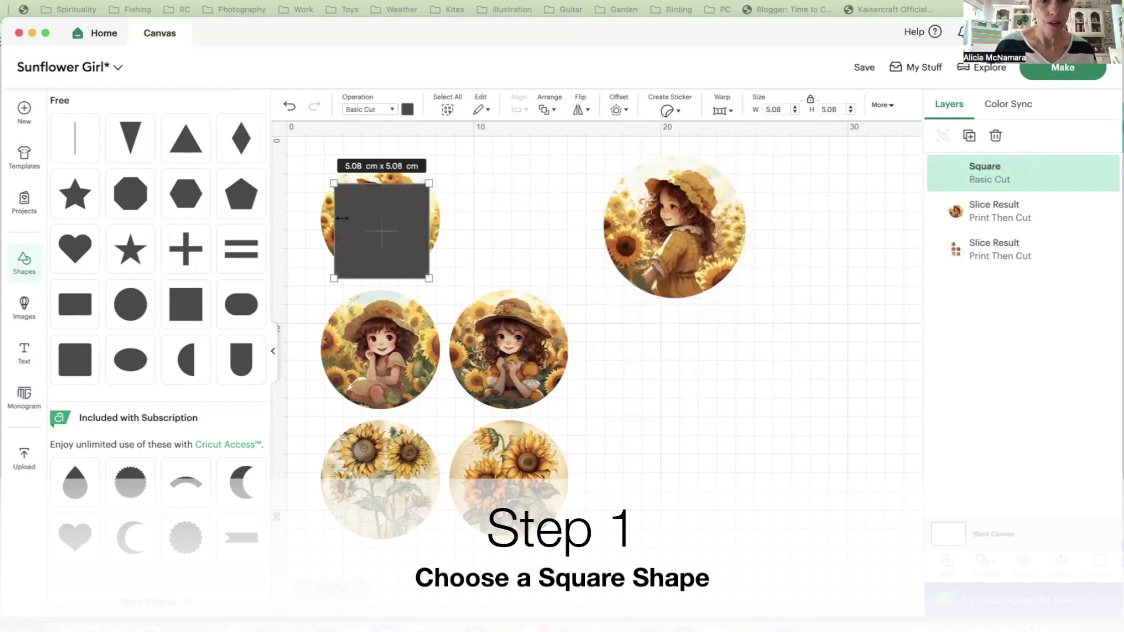
drag(370, 214, 344, 184)
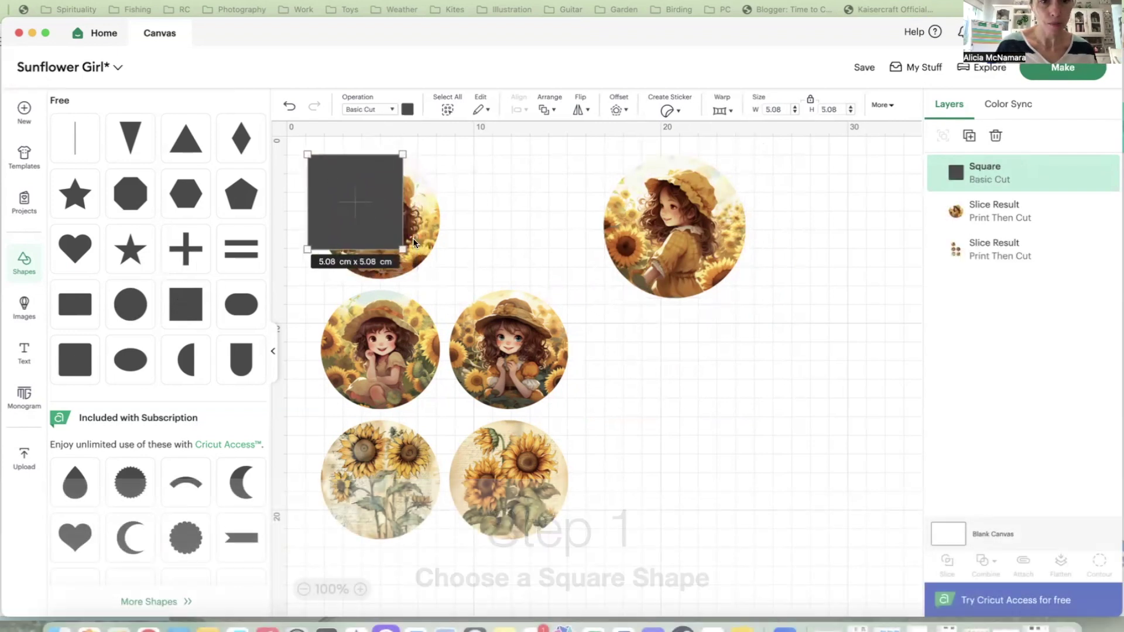
drag(400, 245, 718, 563)
drag(714, 371, 596, 363)
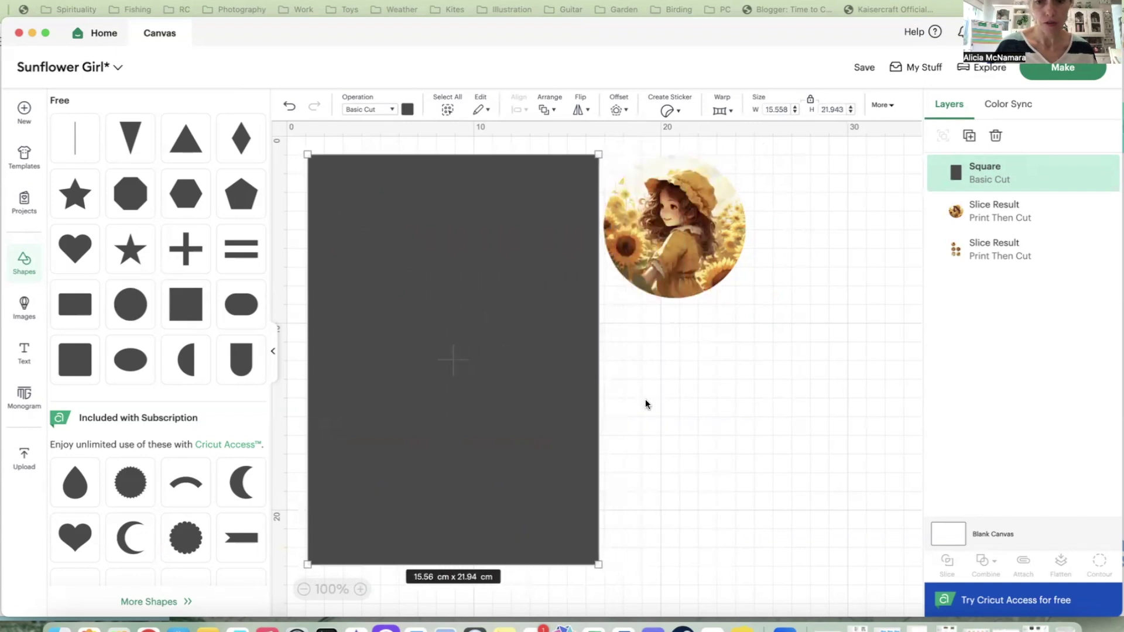
Slice the dark rectangle together with the five-circle sheet underneath and delete the resulting background with the circular holes.
click(688, 391)
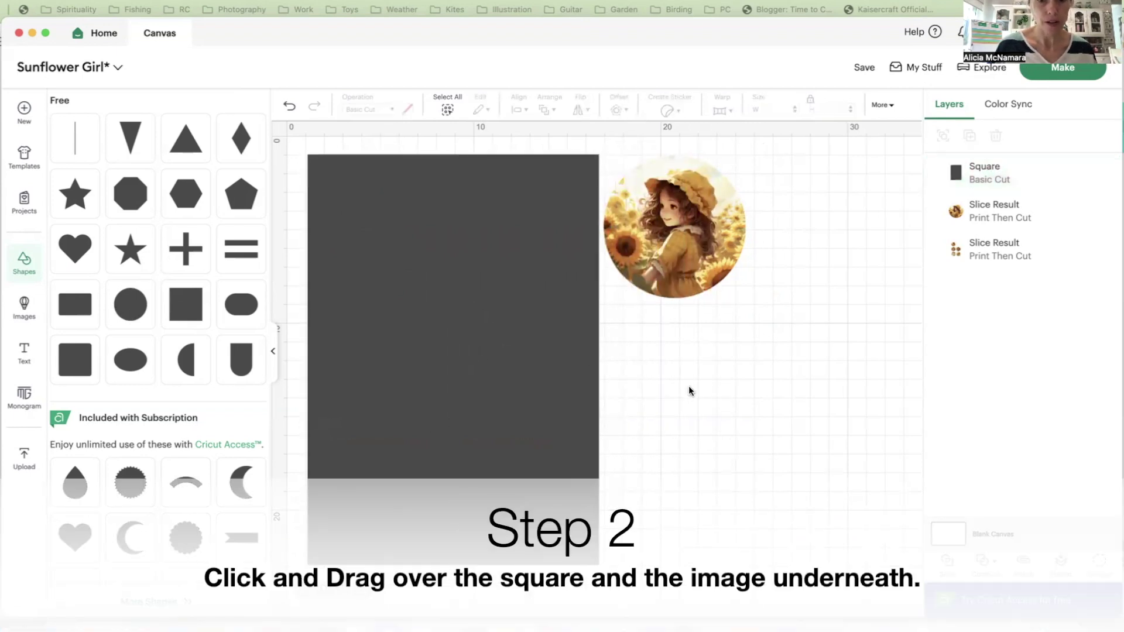
drag(299, 351, 551, 429)
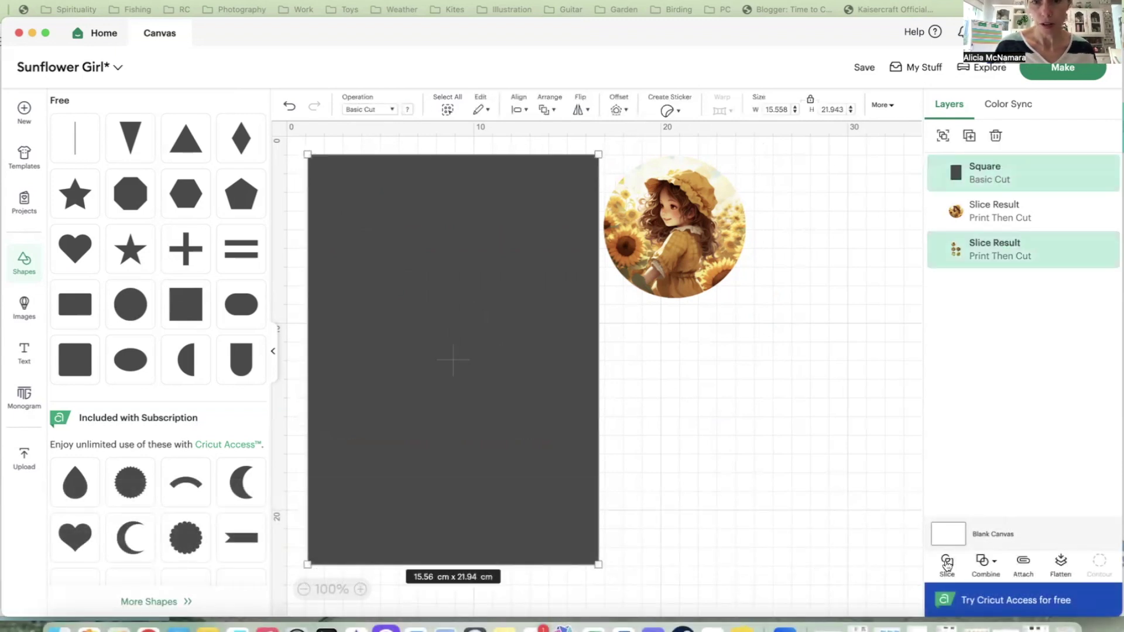
click(946, 563)
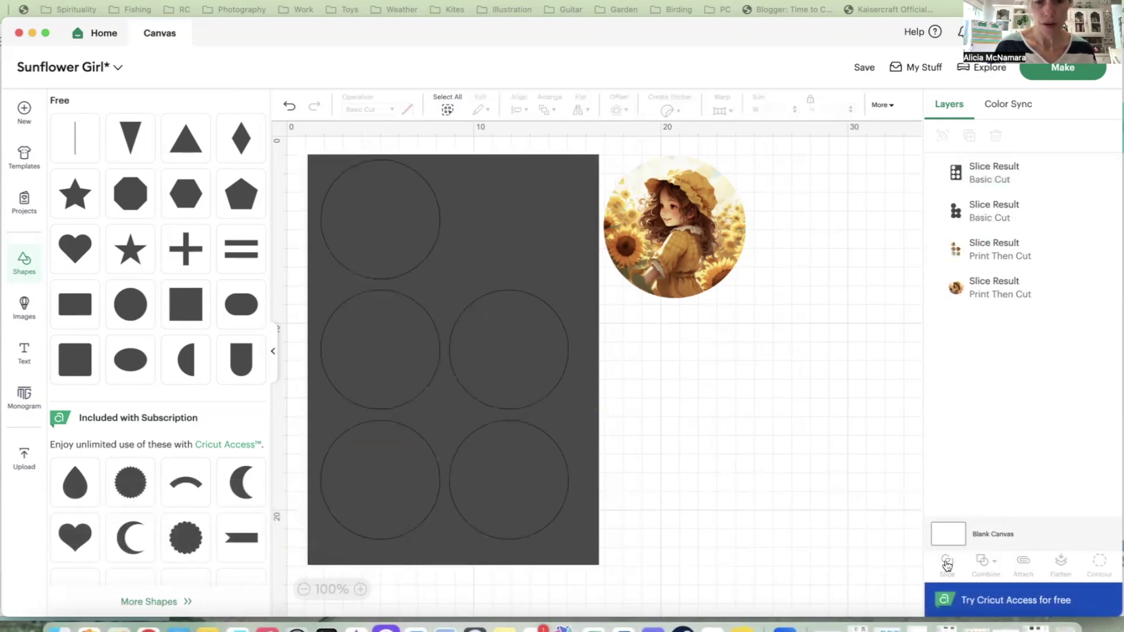
click(583, 388)
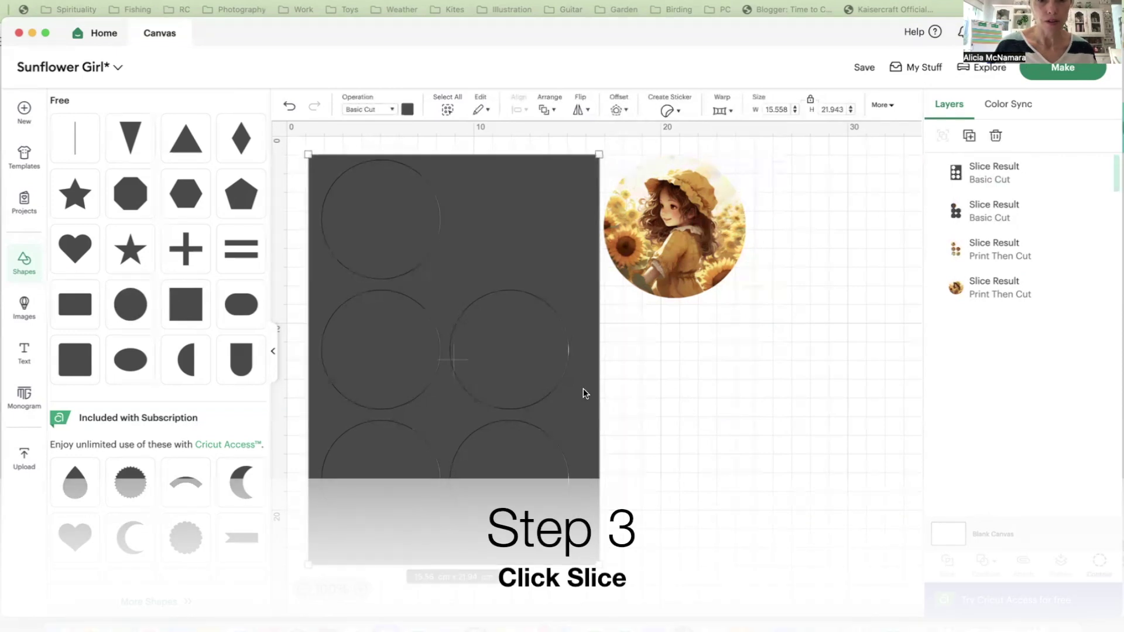
key(Delete)
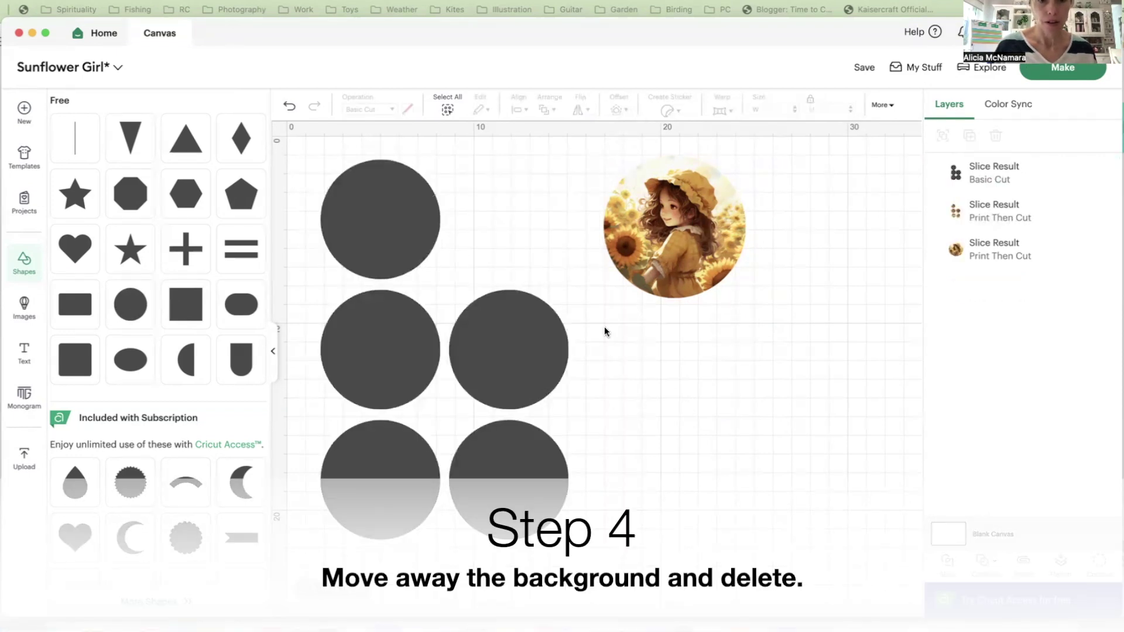
Hide all contours of the grey five-circle slice result so only the lower-right circle remains.
click(399, 253)
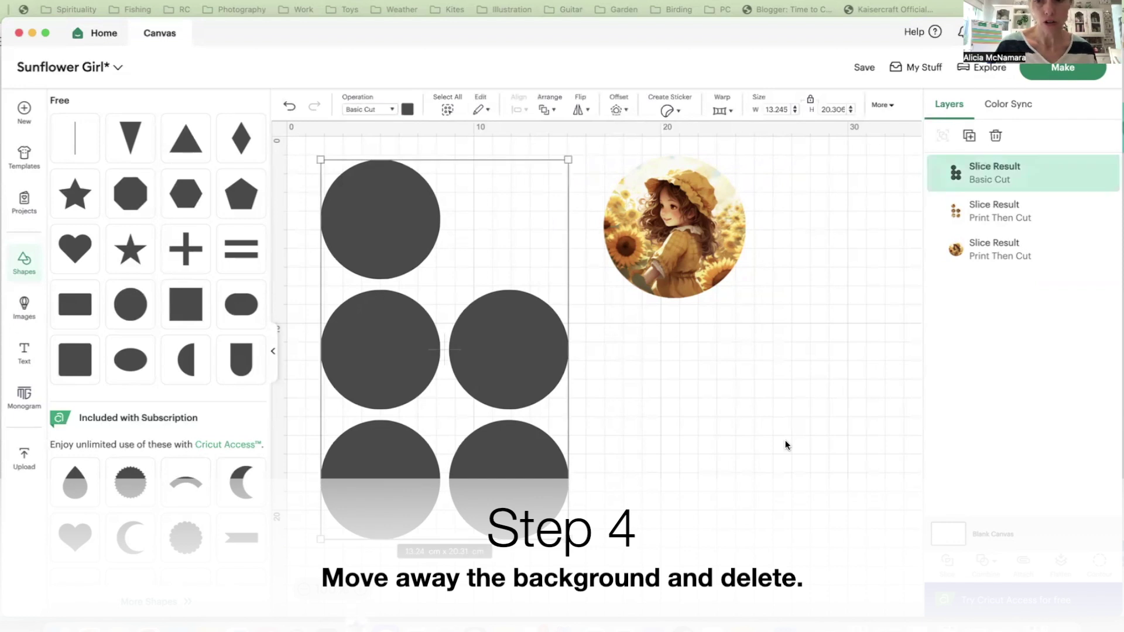
click(1099, 562)
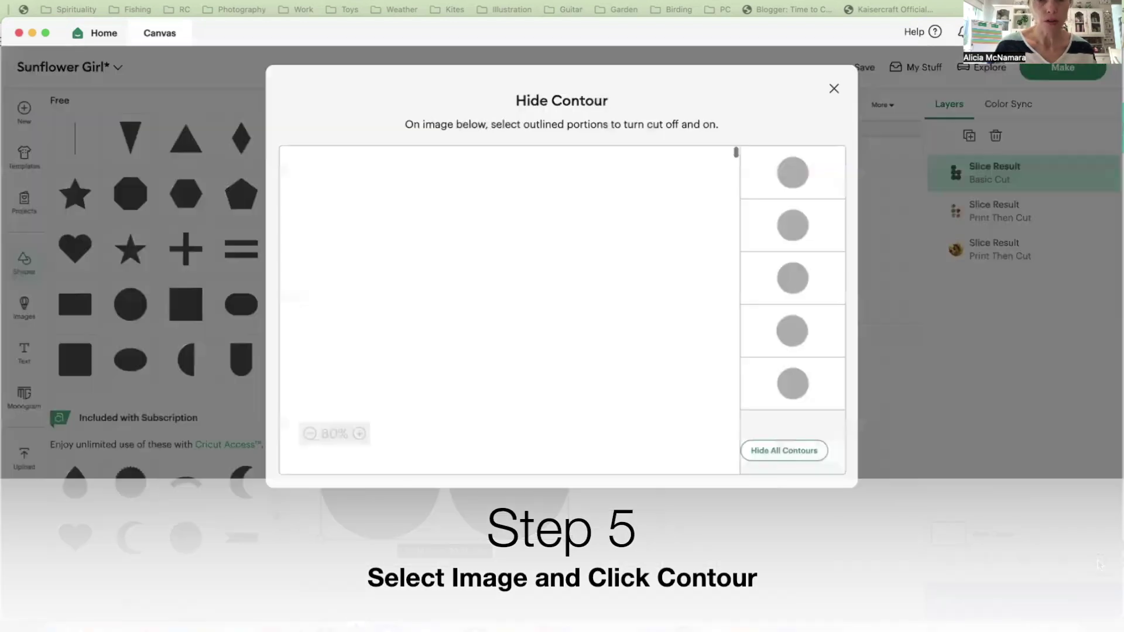
click(809, 451)
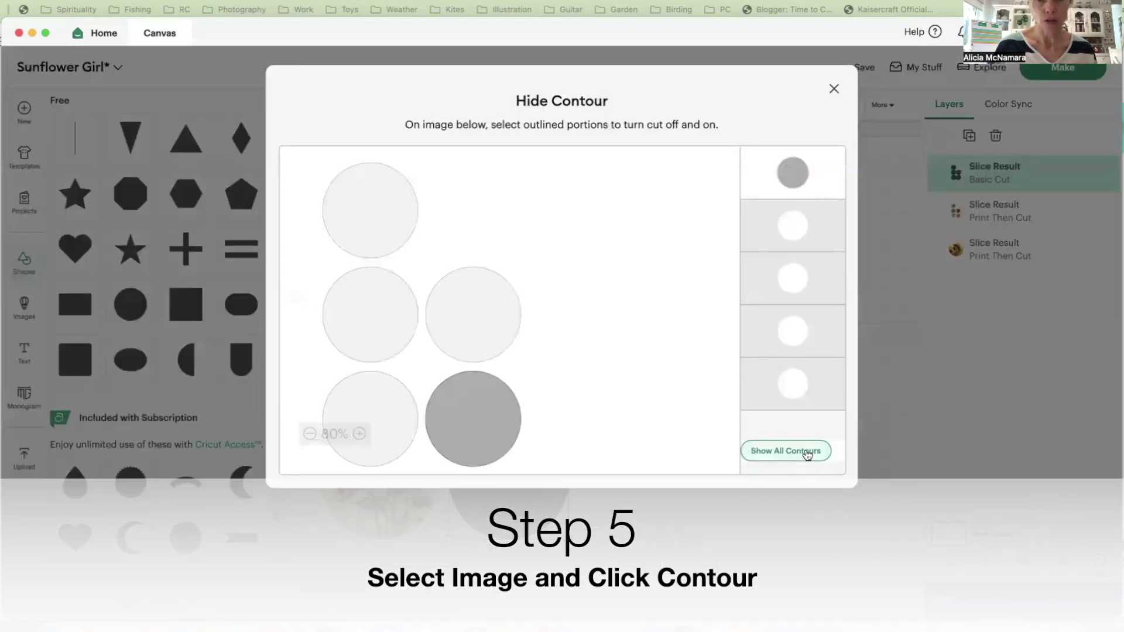
click(833, 90)
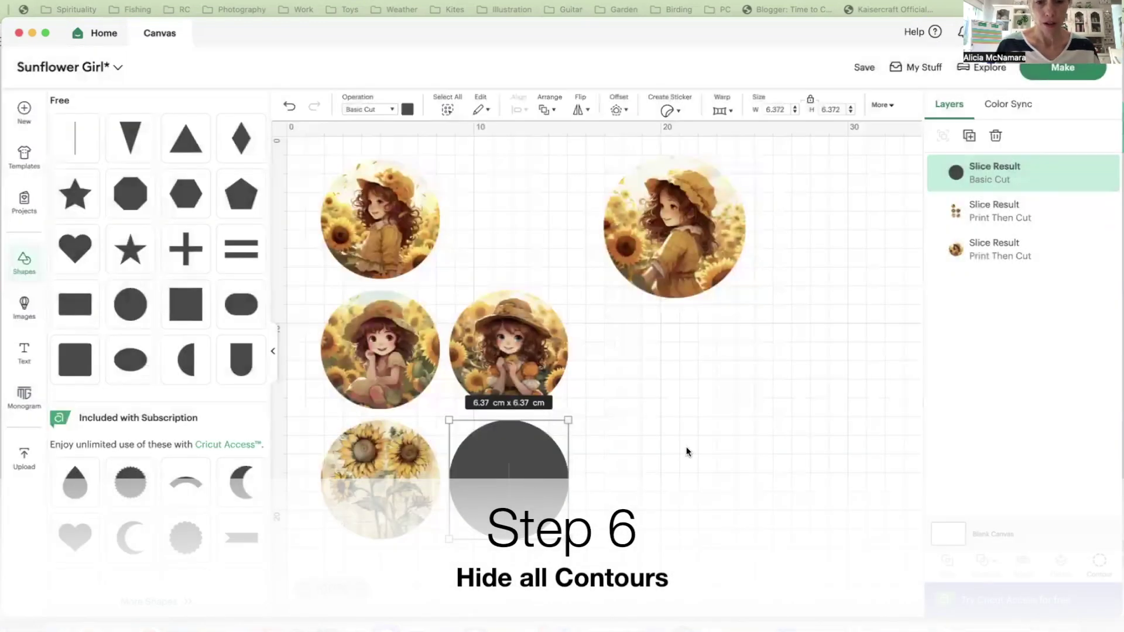
Select the remaining lower-right grey circle together with the five-circle sheet and slice them.
click(687, 451)
drag(663, 463, 449, 547)
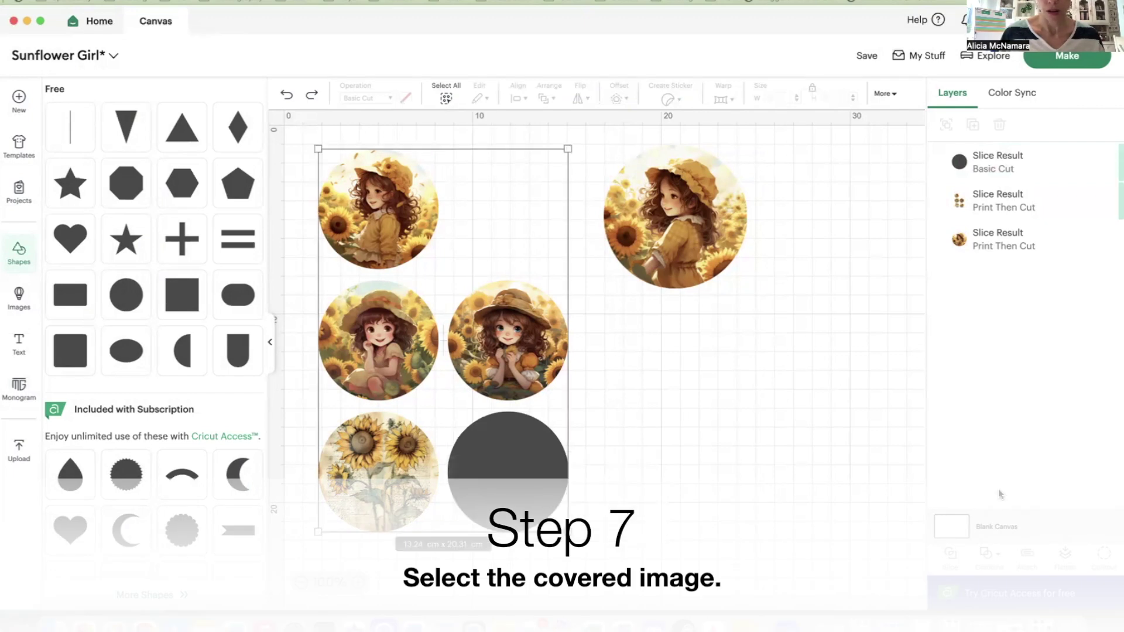
click(950, 557)
Delete the leftover grey circle and enlarge the cut-out sunflower circle to about 11.8 cm below the separated girl circle.
drag(527, 503, 710, 399)
drag(508, 471, 650, 297)
click(707, 391)
key(Delete)
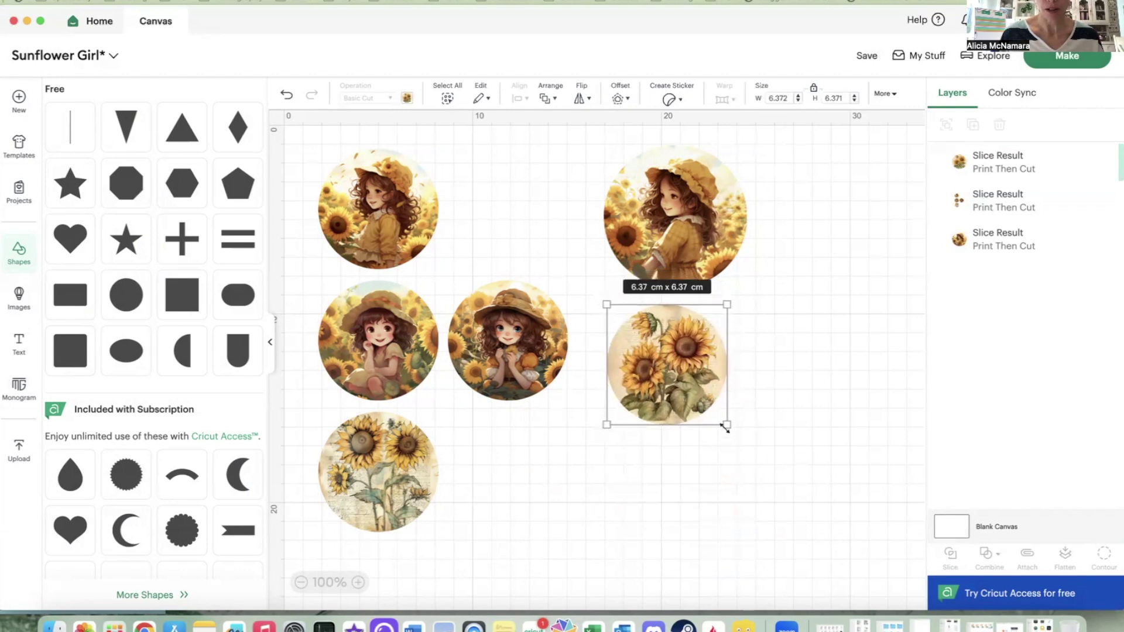
drag(724, 428, 778, 530)
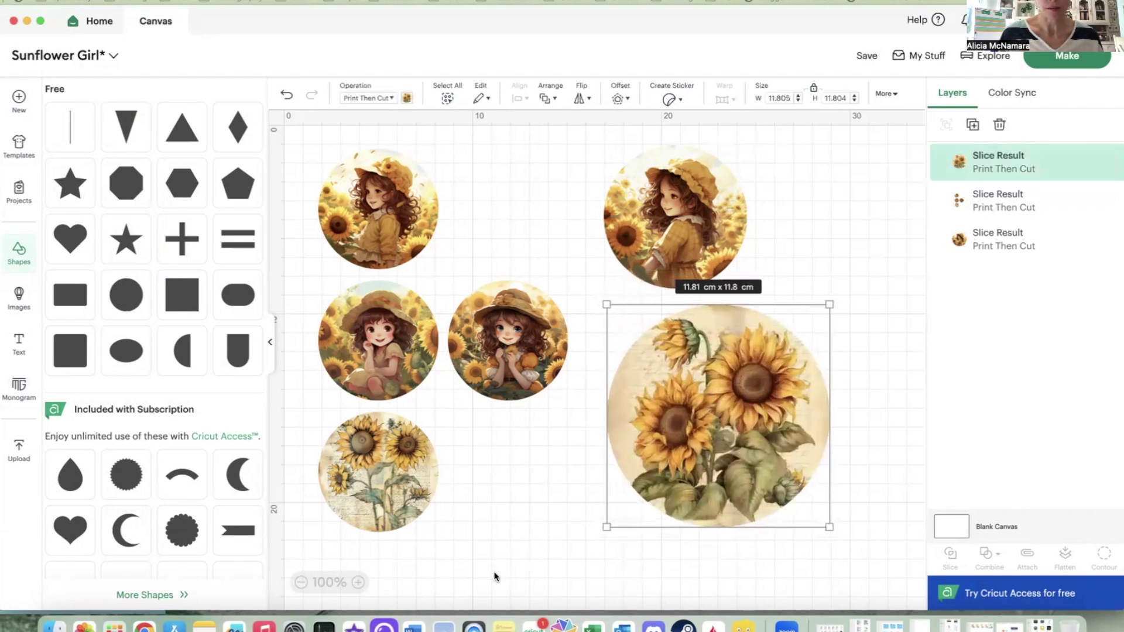